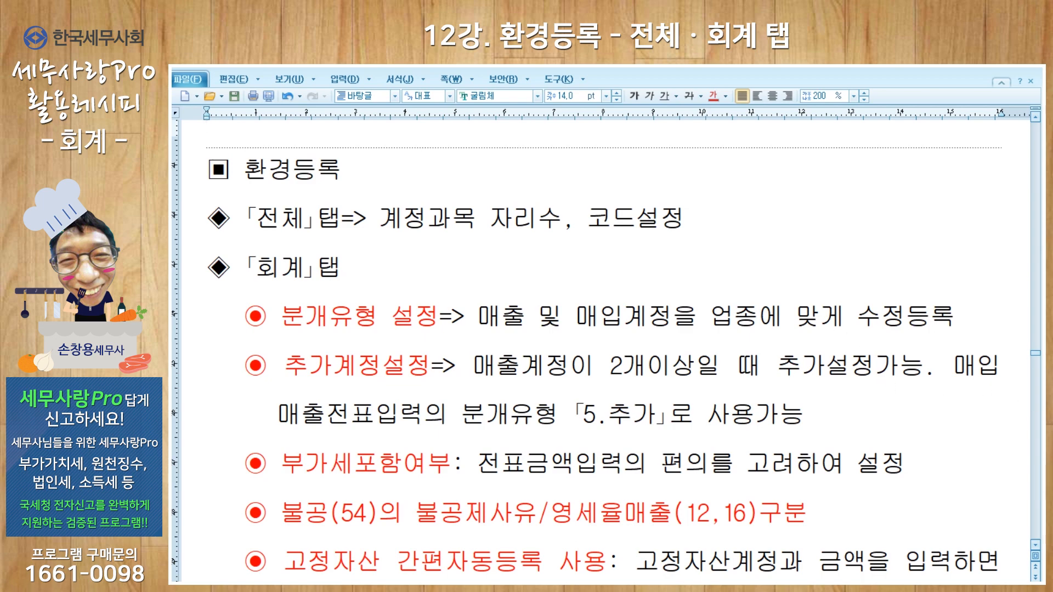
Switch to 세무사랑 Pro, open 환경등록 and look through its 회계, 원천, 법인 and 물류 settings, ending on 전체
key("alt+Tab")
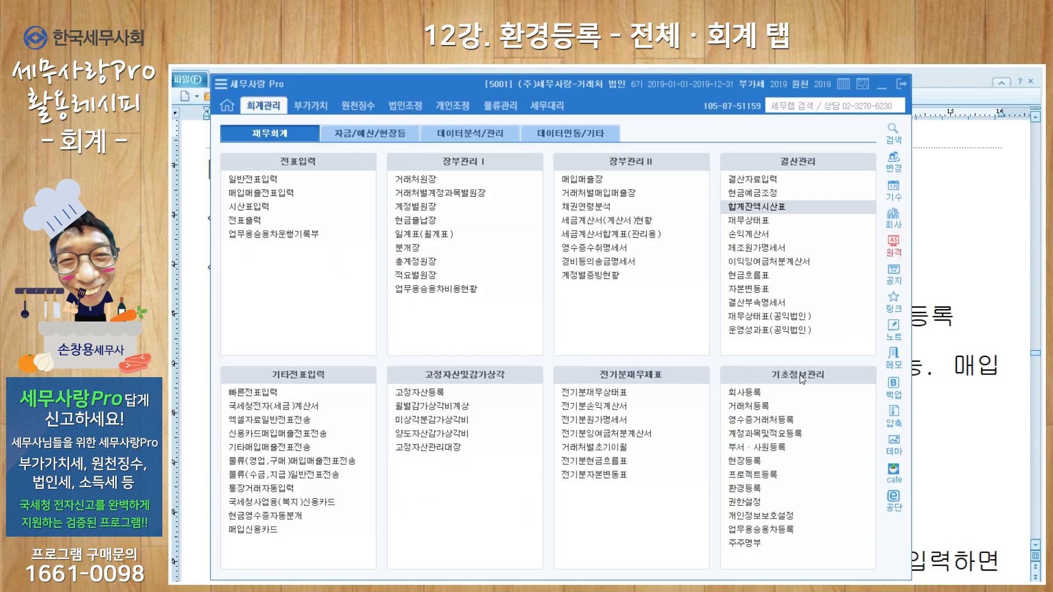
left_click(758, 490)
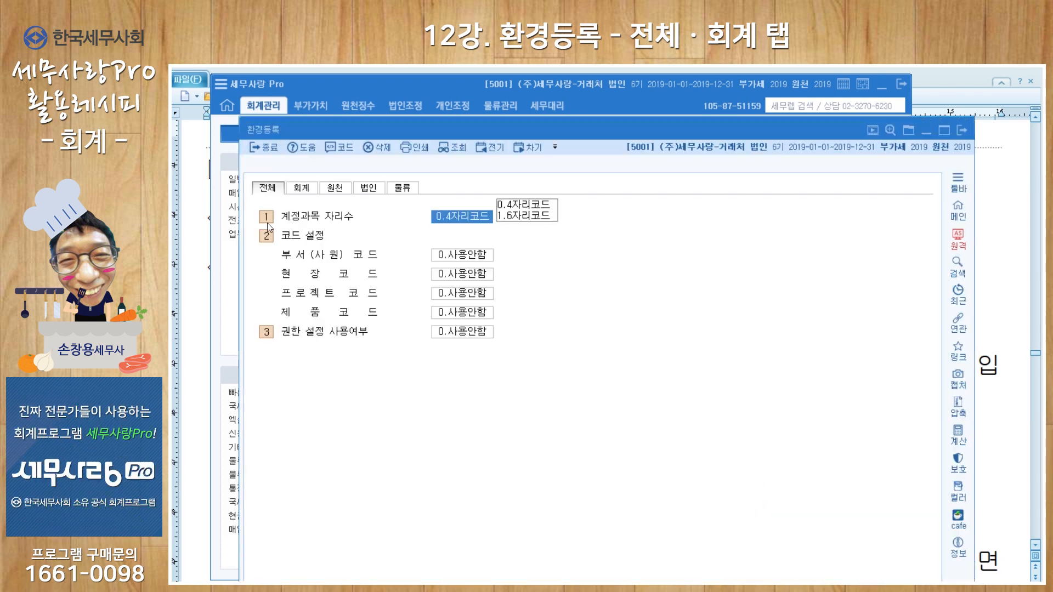
left_click(300, 189)
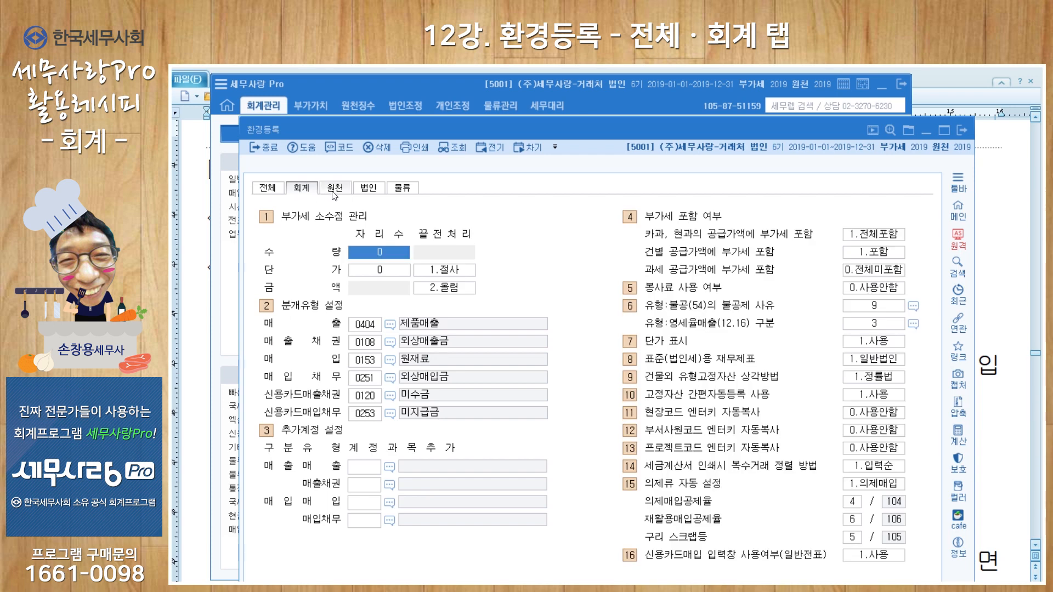
left_click(334, 192)
left_click(366, 192)
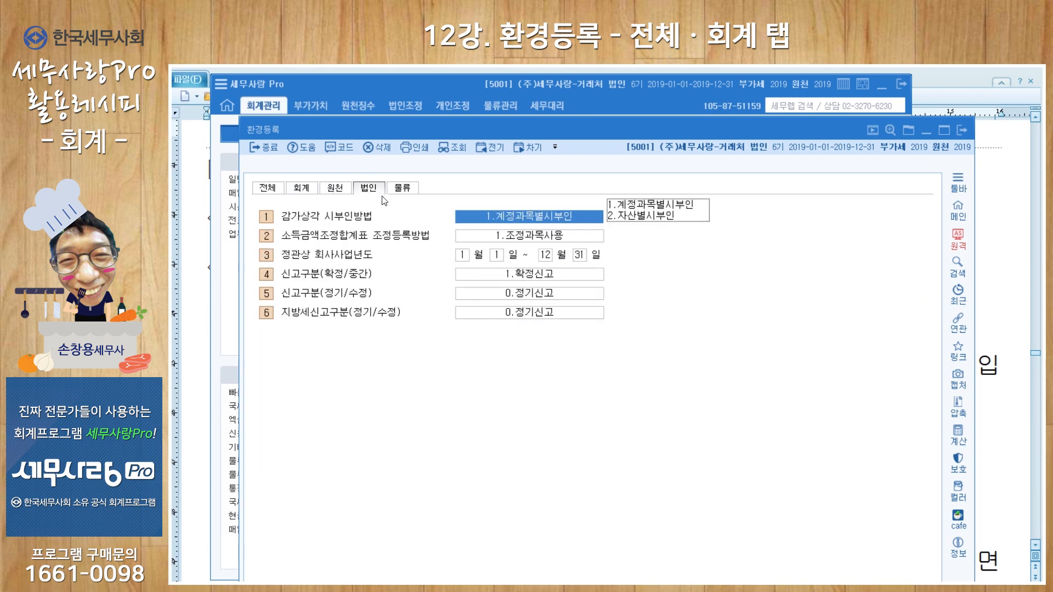
left_click(404, 190)
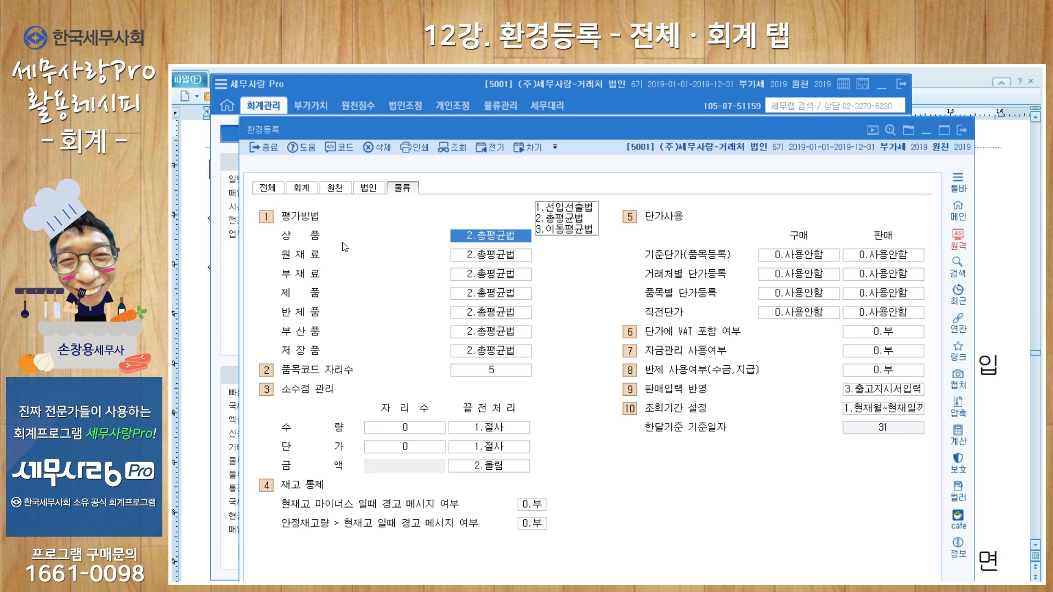
left_click(268, 188)
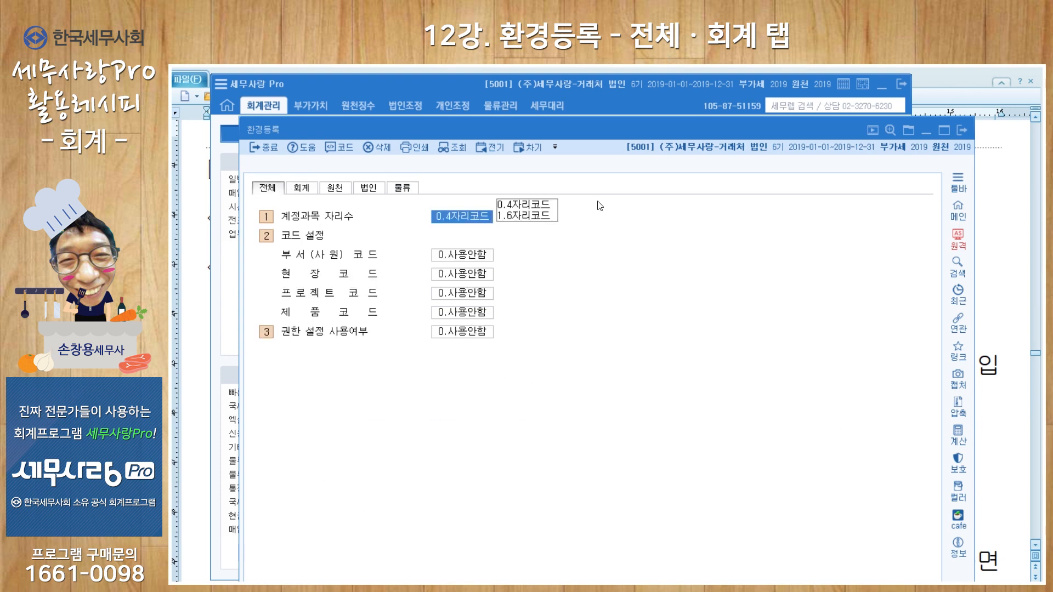
Check the lecture notes on 환경등록 in the word-processor document and return to the 환경등록 window
left_click(939, 78)
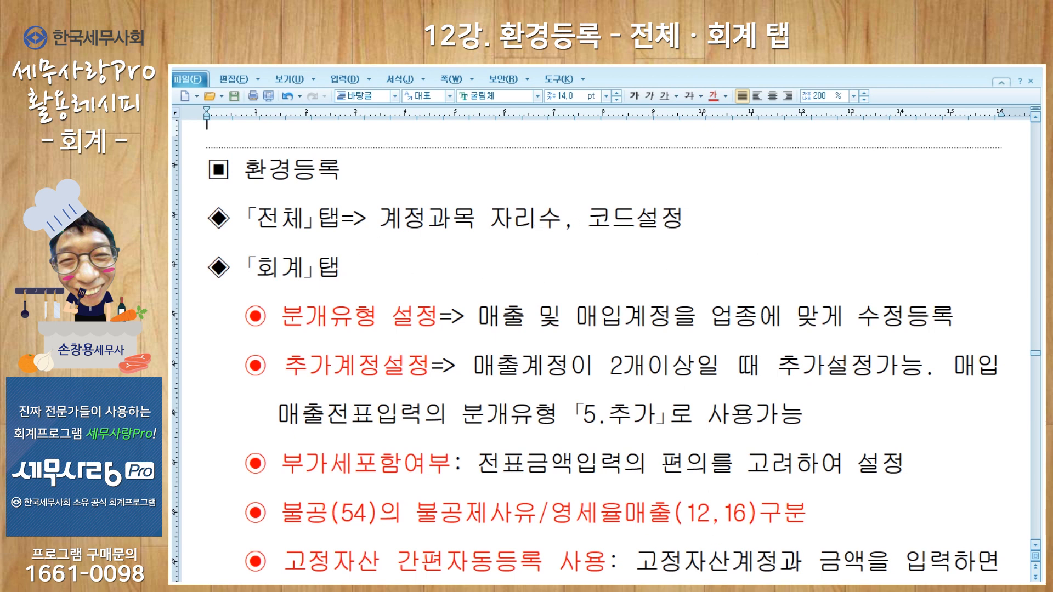
mouse_move(790, 588)
left_click(790, 553)
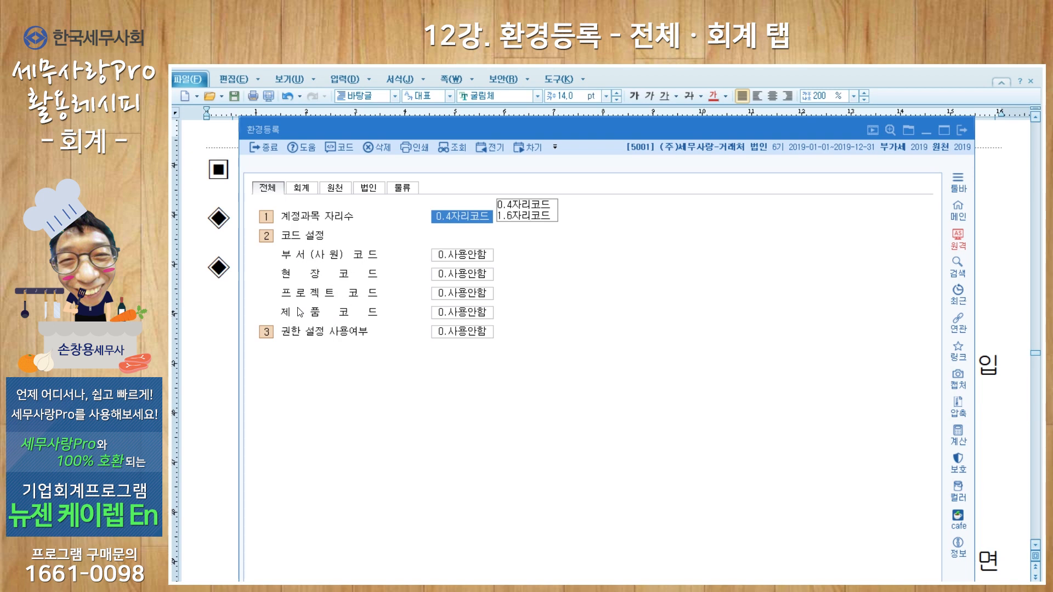
Try the 현장 코드 setting as 1.사용 and restore it to 0.사용안함
left_click(475, 275)
left_click(513, 273)
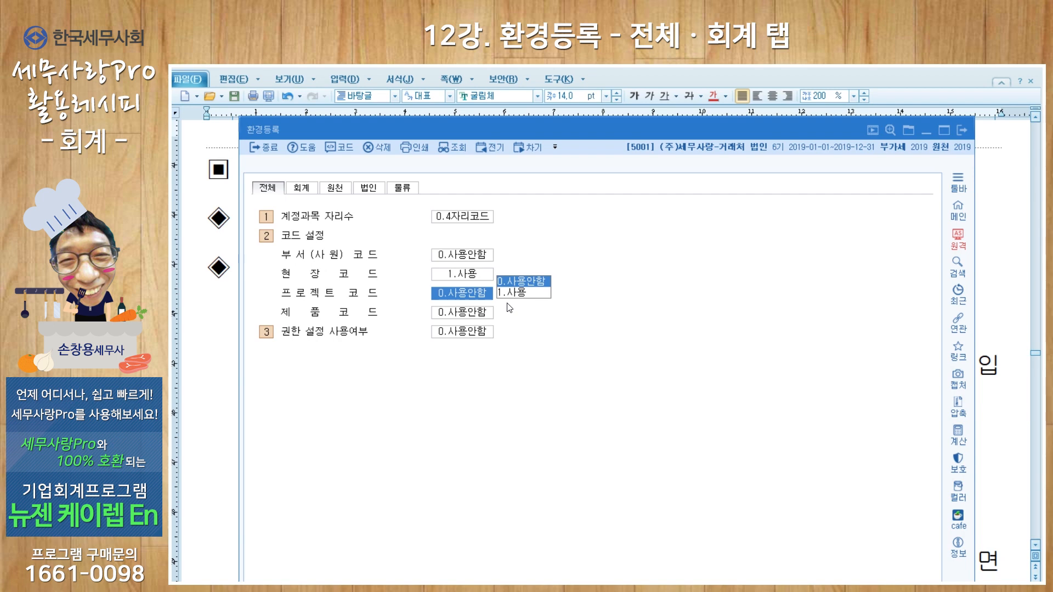
left_click(482, 275)
left_click(510, 264)
Bring up the 회계 settings of 환경등록 and compare them with the 회계 section of the notes document
left_click(309, 193)
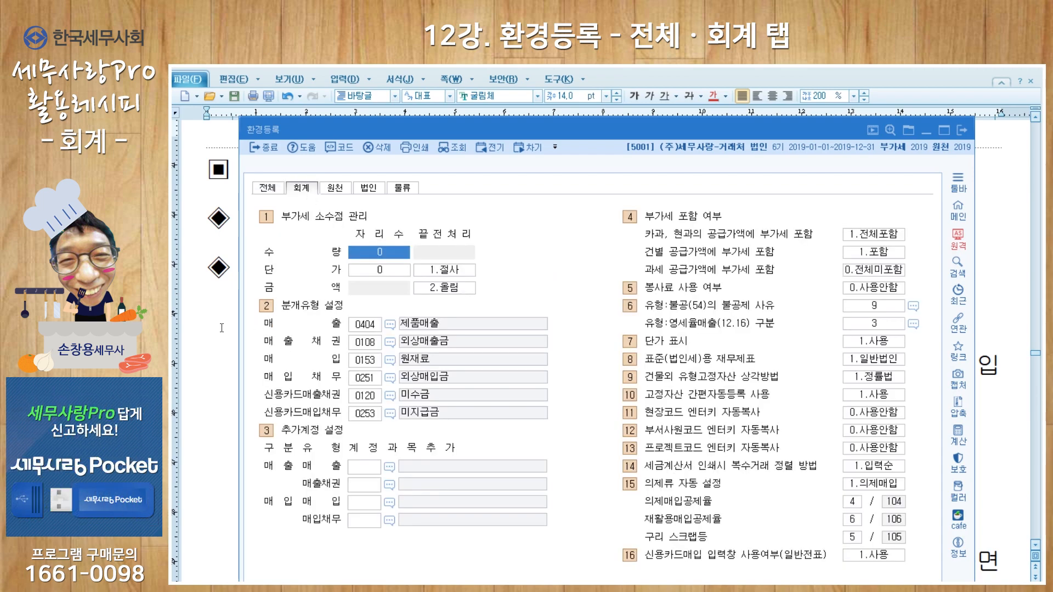
left_click(221, 327)
scroll(383, 315, "down", 3)
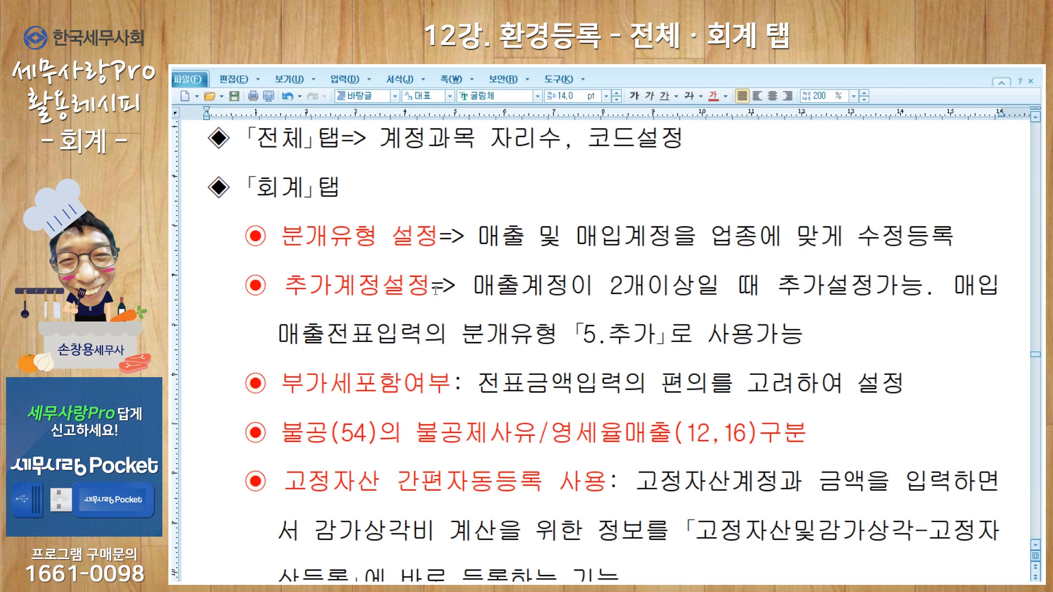
mouse_move(791, 586)
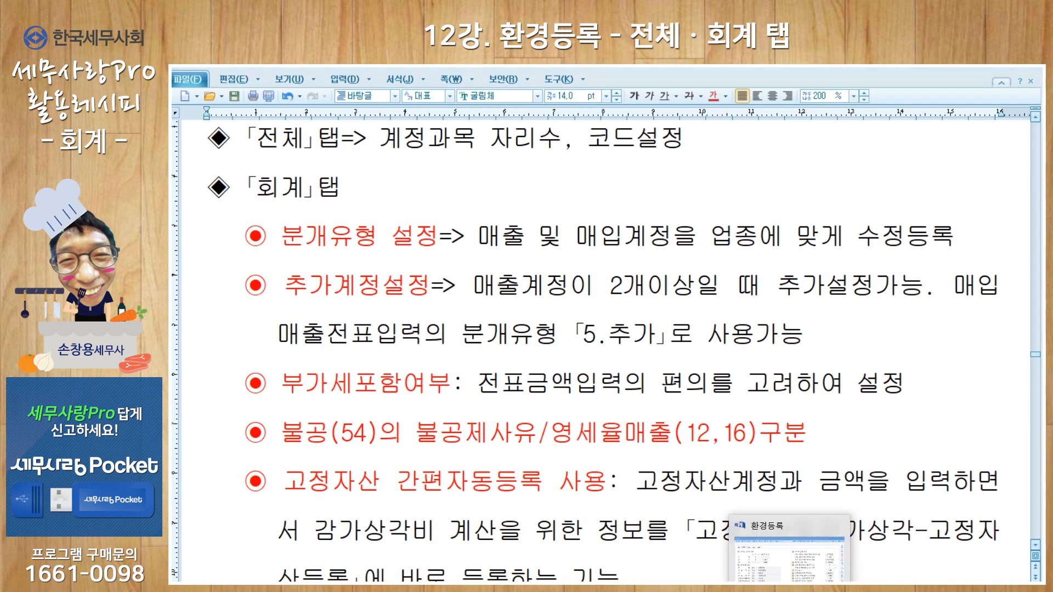
left_click(737, 571)
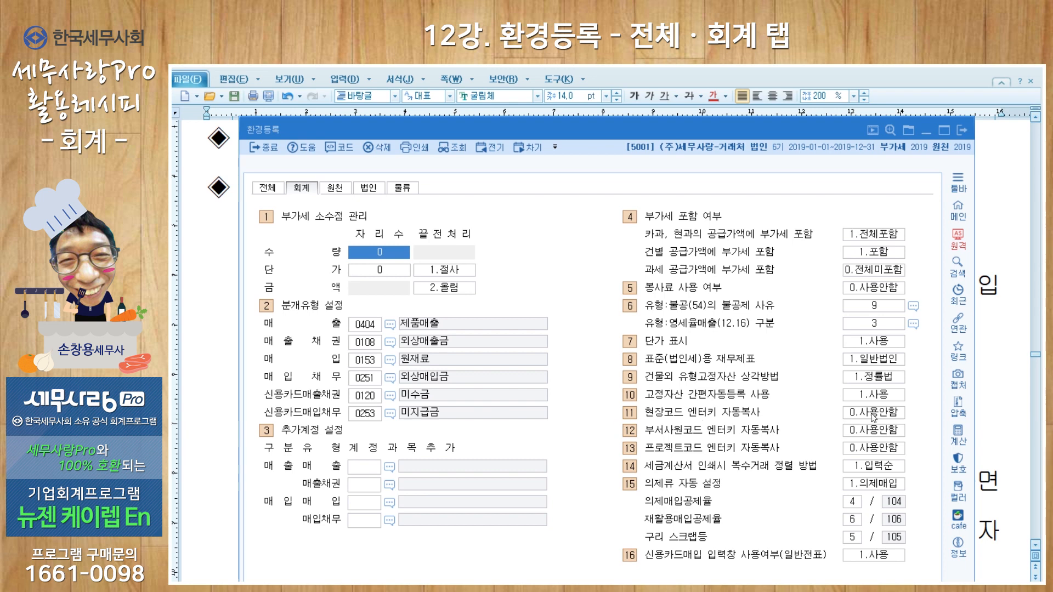
left_click(982, 384)
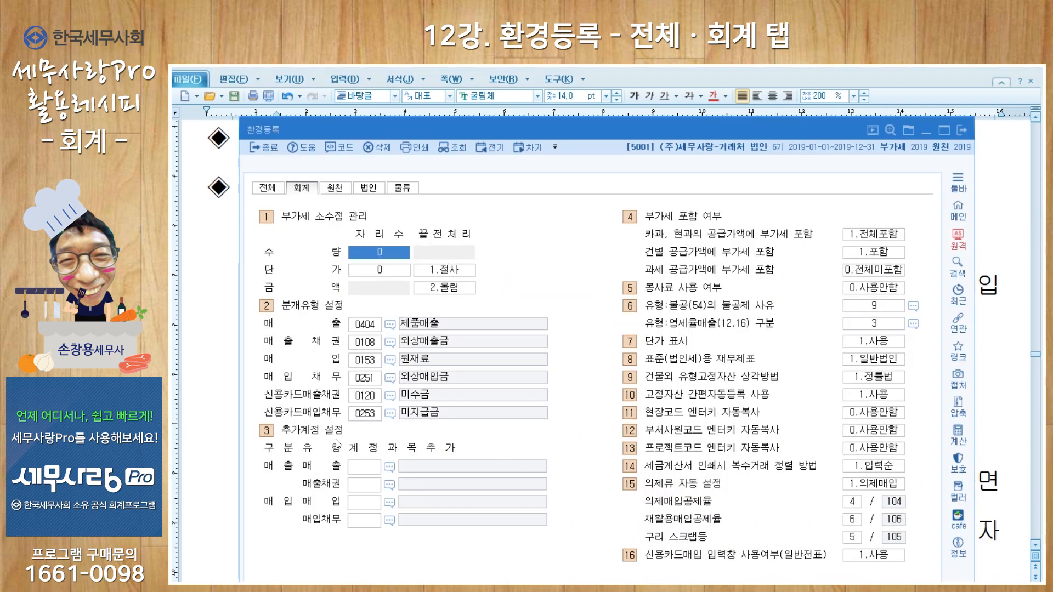
Under 추가계정 설정, set the sales account to 0407 공사수입금 and its 매출채권 to 0112 공사미수금
left_click(367, 471)
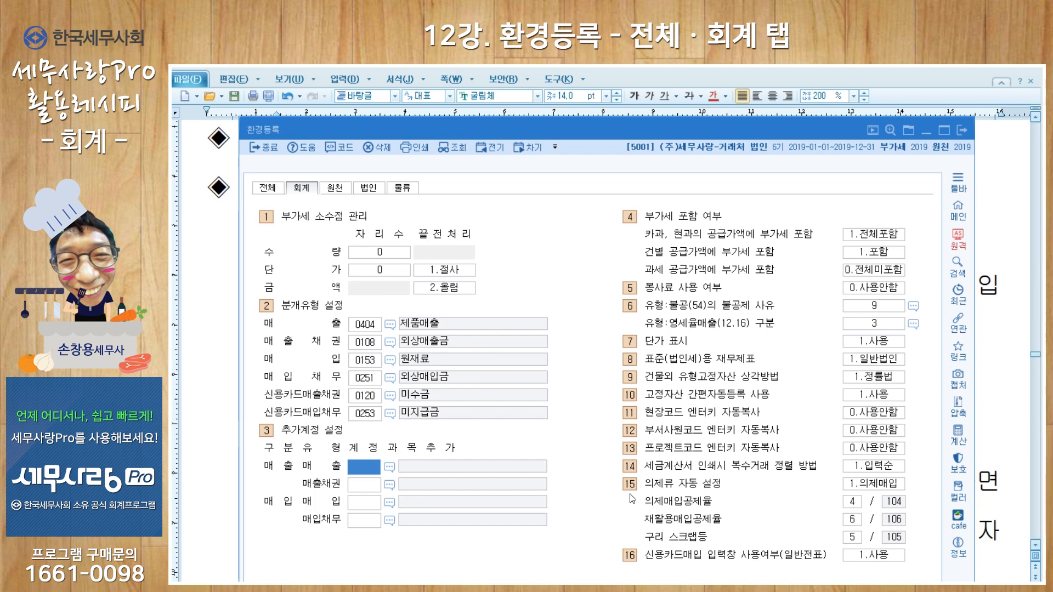
key("F2")
type("공사")
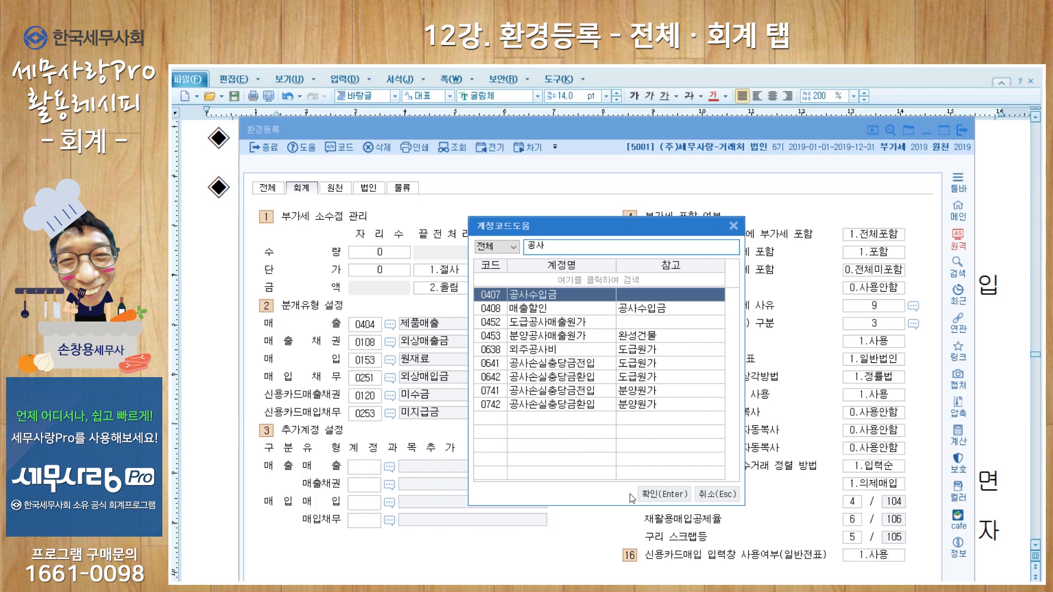
key("Return")
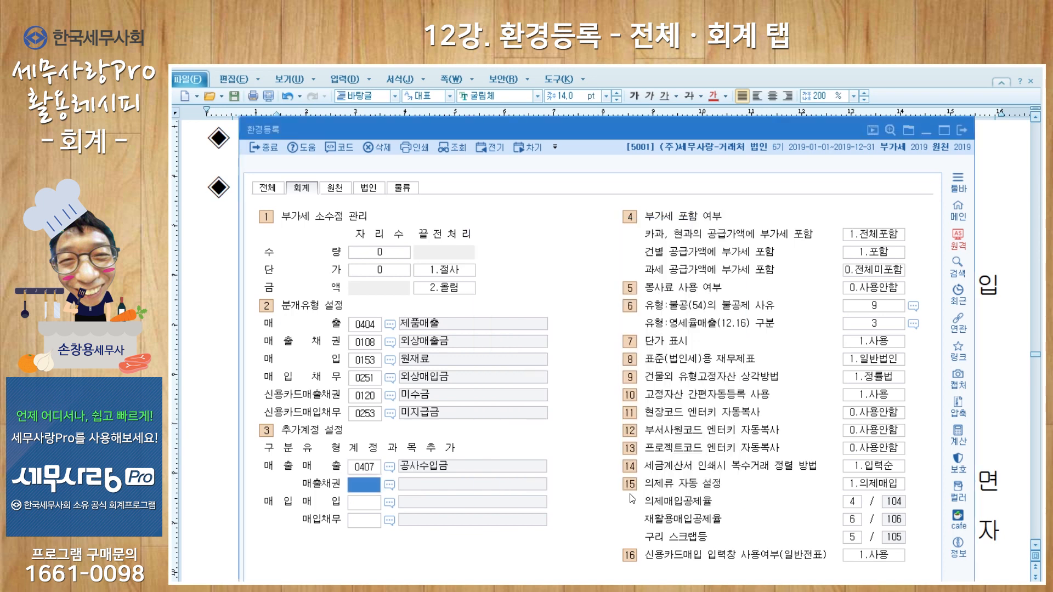
key("F2")
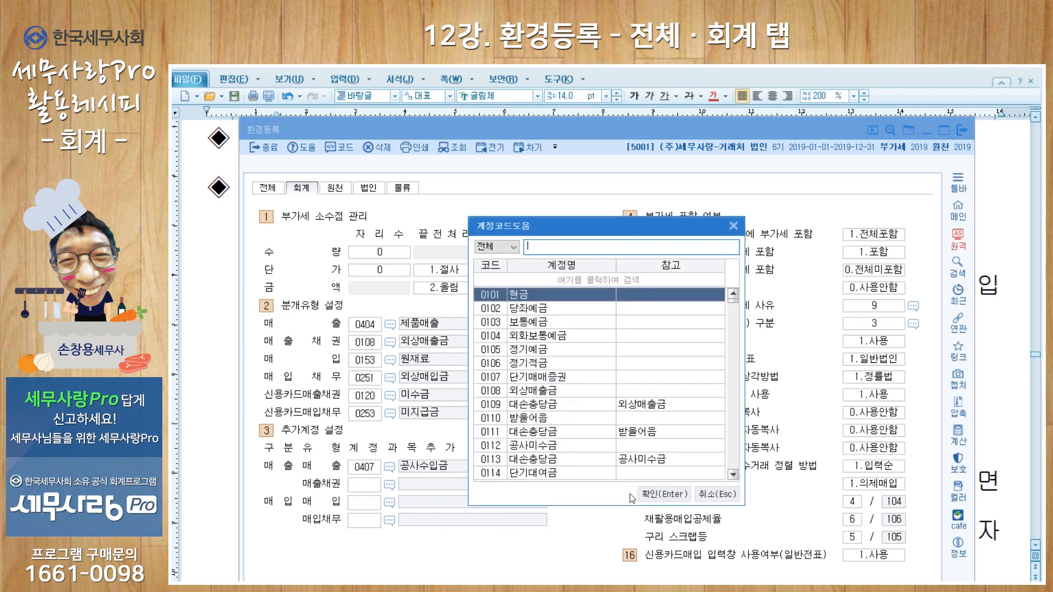
type("공사")
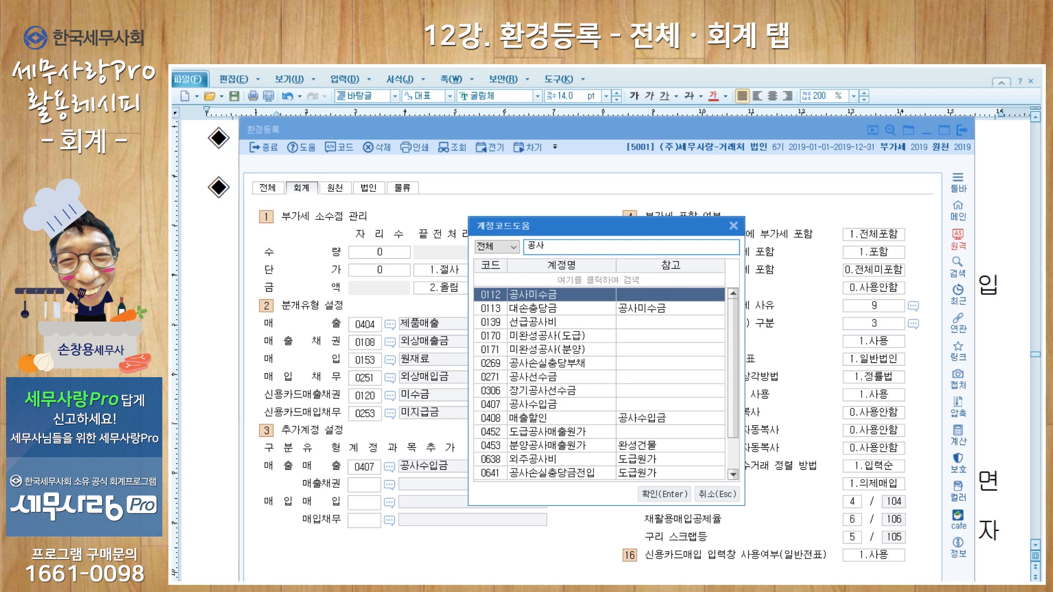
key("Return")
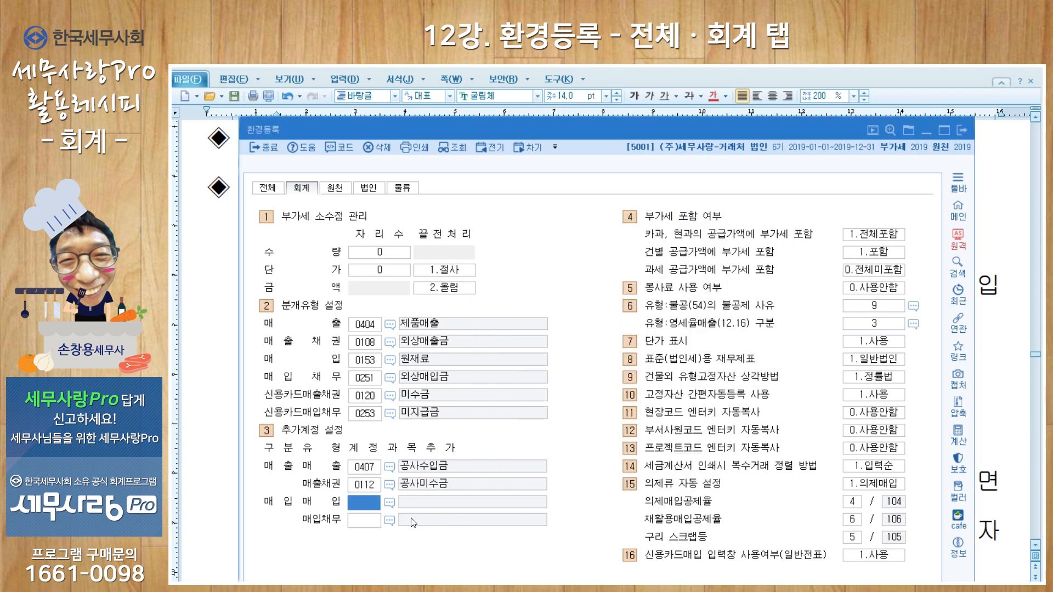
Under 추가계정 설정, set the purchase account to 0156 원재료(도급) and its 매입채무 to 0251 외상매입금
key("F2")
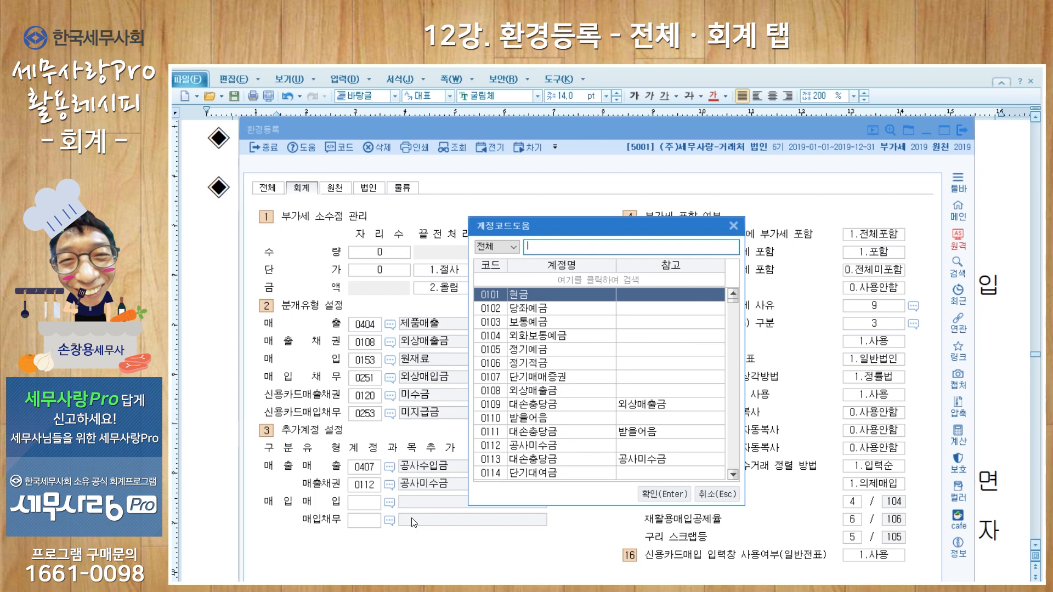
type("도급")
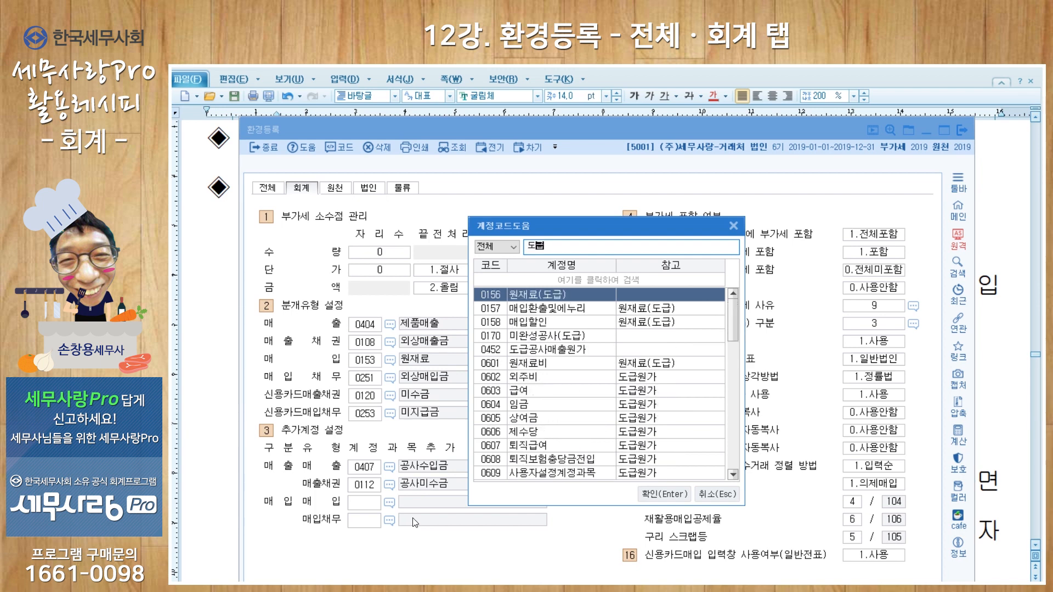
key("Return")
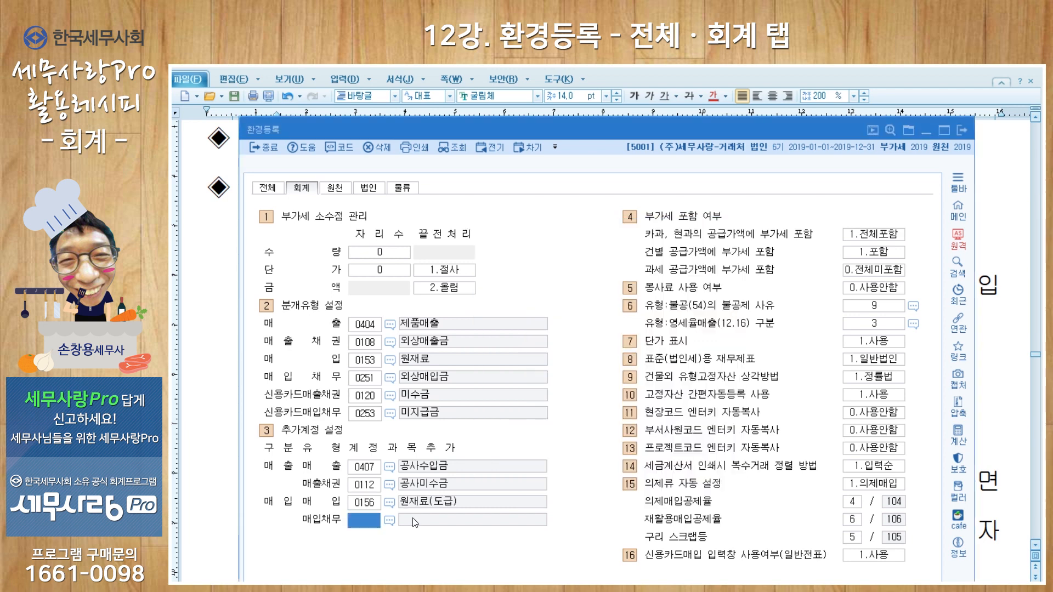
key("Return")
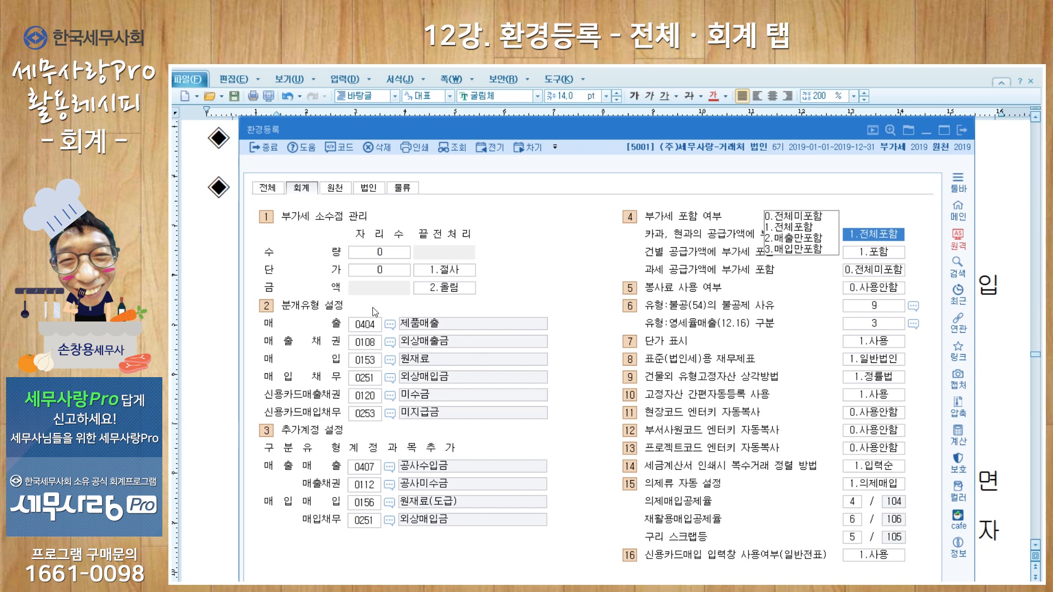
Review the sales accounts in 분개유형 설정 and 추가계정 설정, check the notes document, and return to 환경등록
left_click(367, 327)
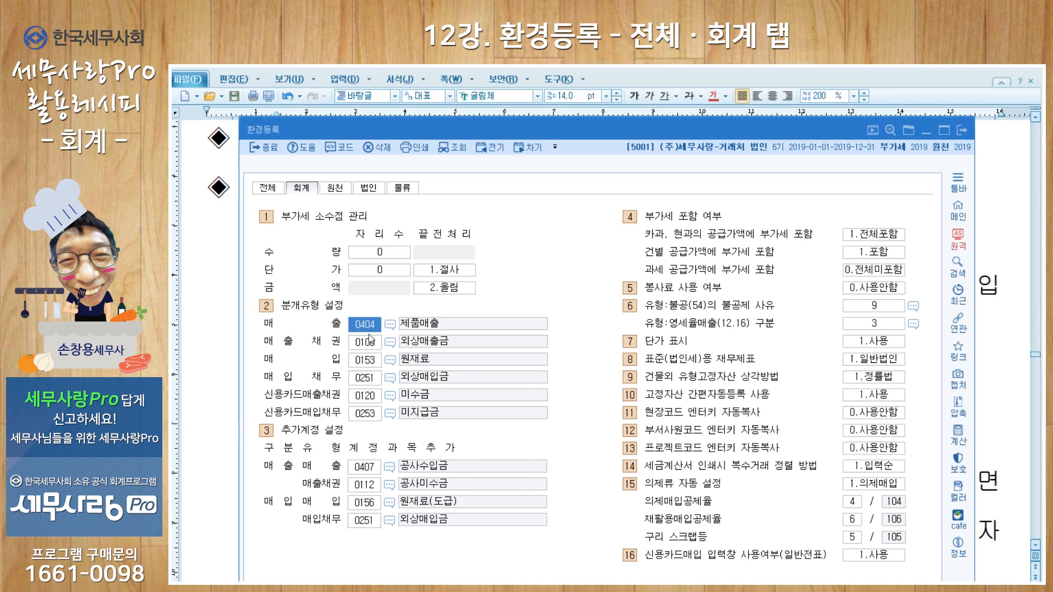
left_click(457, 468)
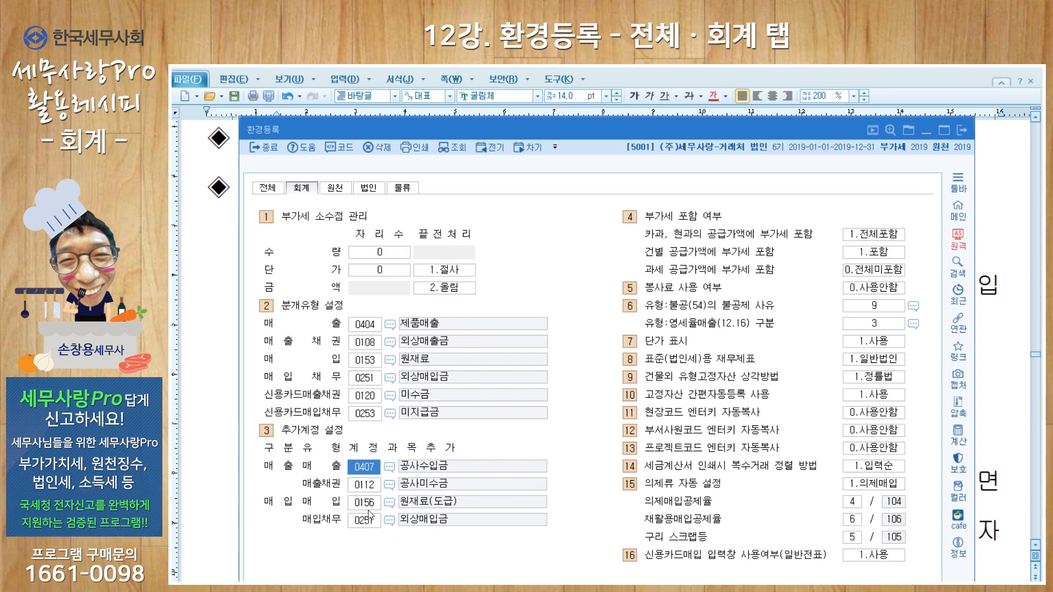
left_click(772, 69)
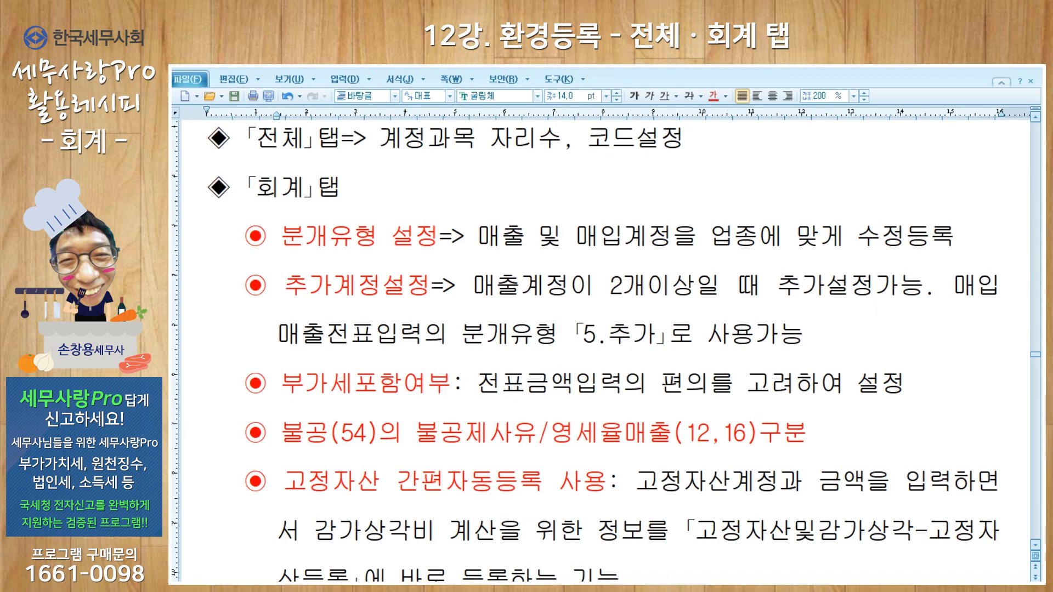
left_click(666, 582)
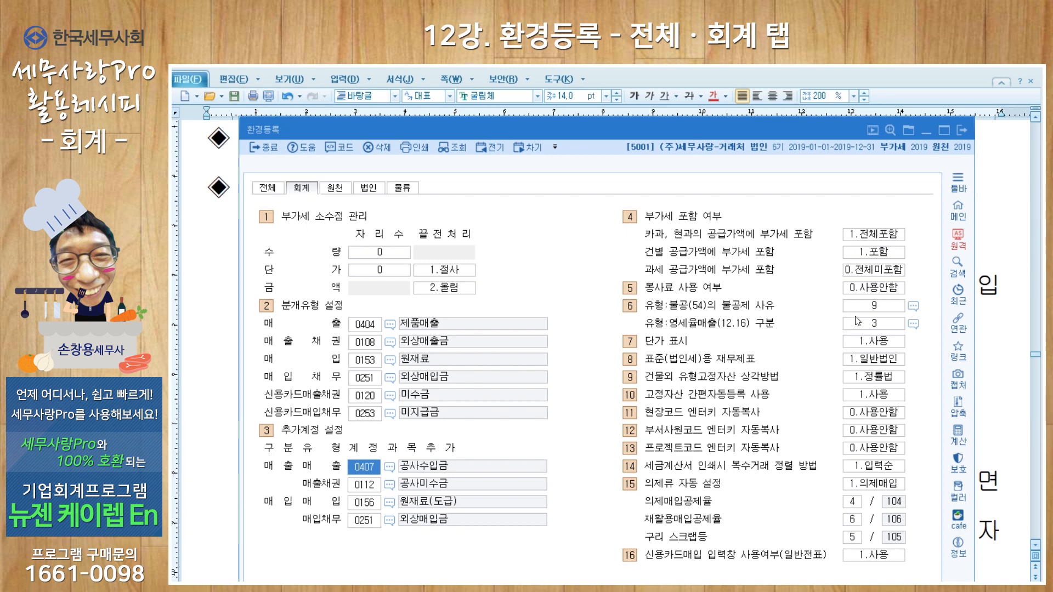
View the list of 불공제 사유 codes for 유형:불공(54) and close it without choosing another reason
left_click(882, 308)
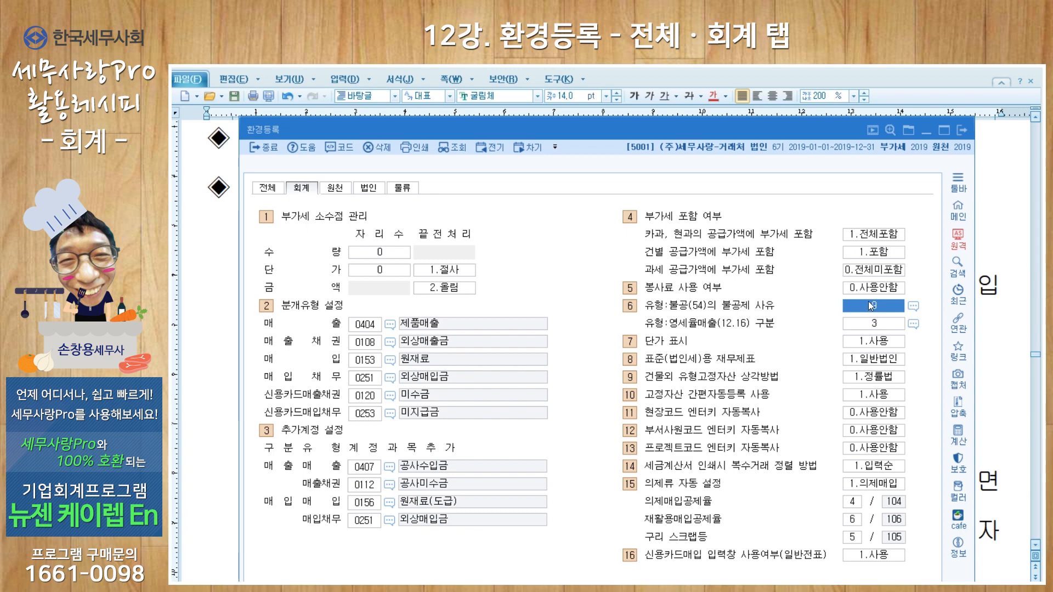
left_click(914, 307)
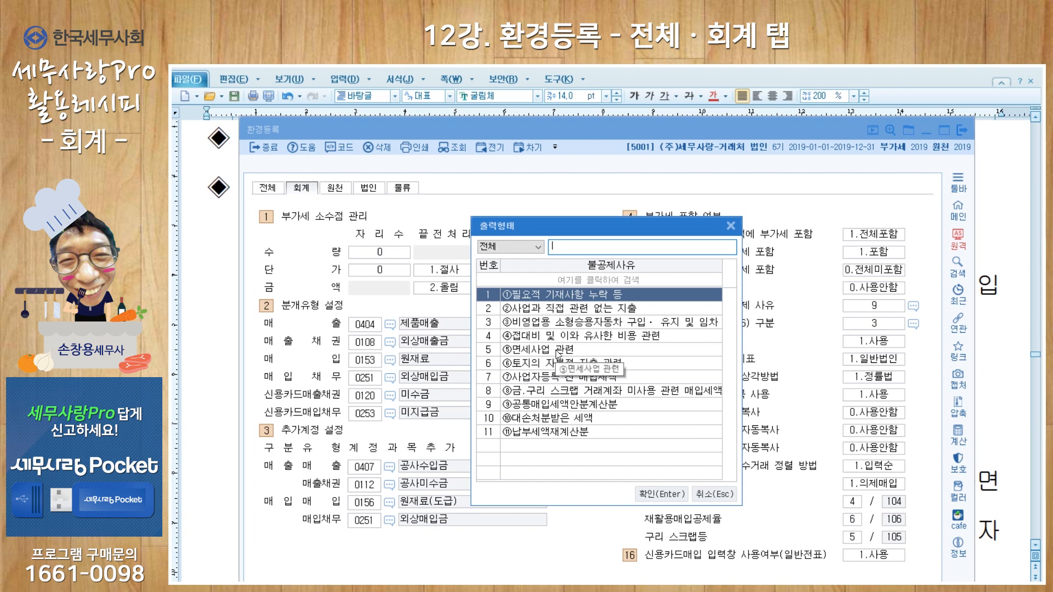
left_click(730, 226)
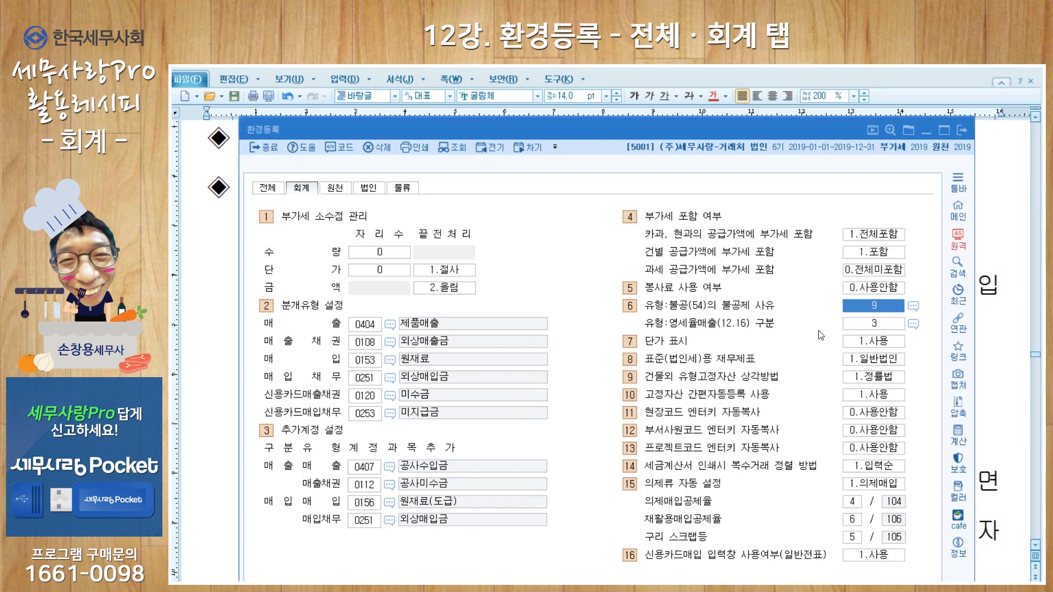
Set the 영세율매출(12.16) 구분 to code 3, 내국신용장·구매확인서에 의하여 공급하는 재화
left_click(913, 325)
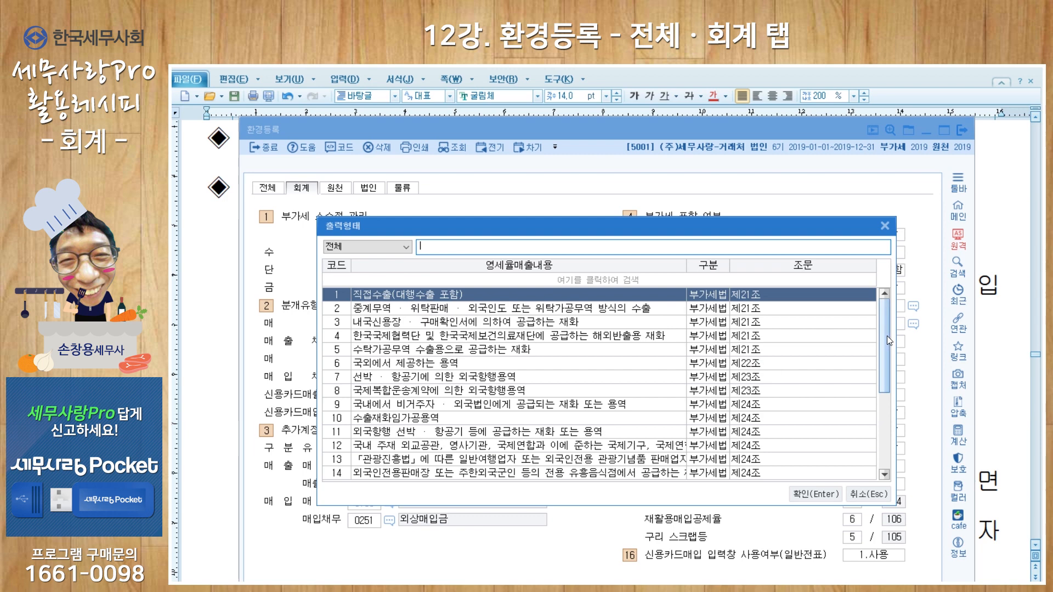
mouse_move(886, 336)
left_mouse_down()
mouse_move(898, 445)
mouse_move(887, 325)
left_mouse_up()
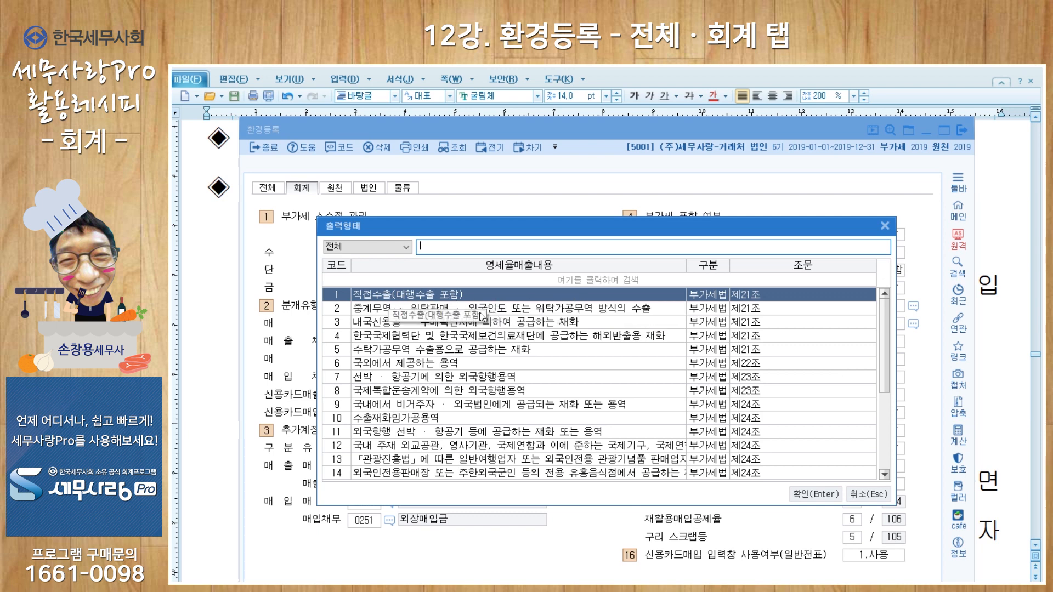
left_click(429, 324)
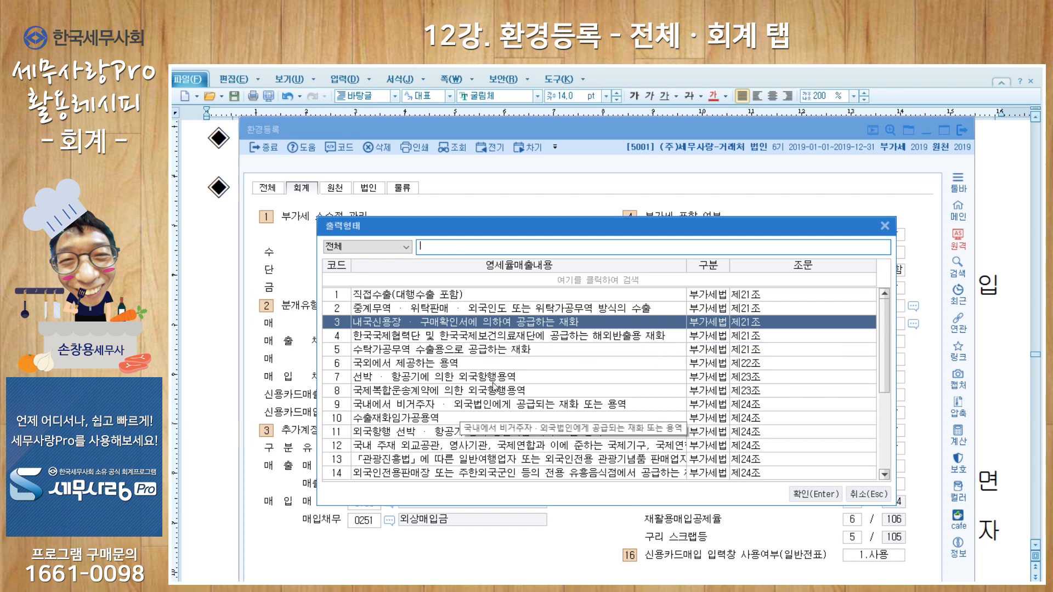
left_click(814, 495)
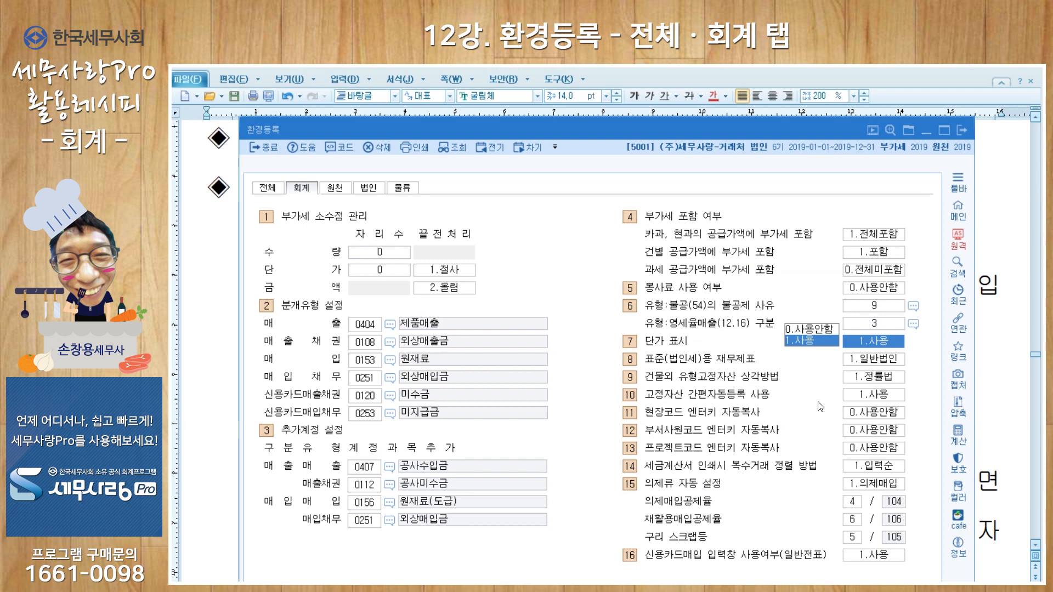
Check the 표준(법인세)용 재무제표 and 고정자산 간편자동등록 사용 options, reading the related notes on 고정자산 간편자동등록
left_click(856, 365)
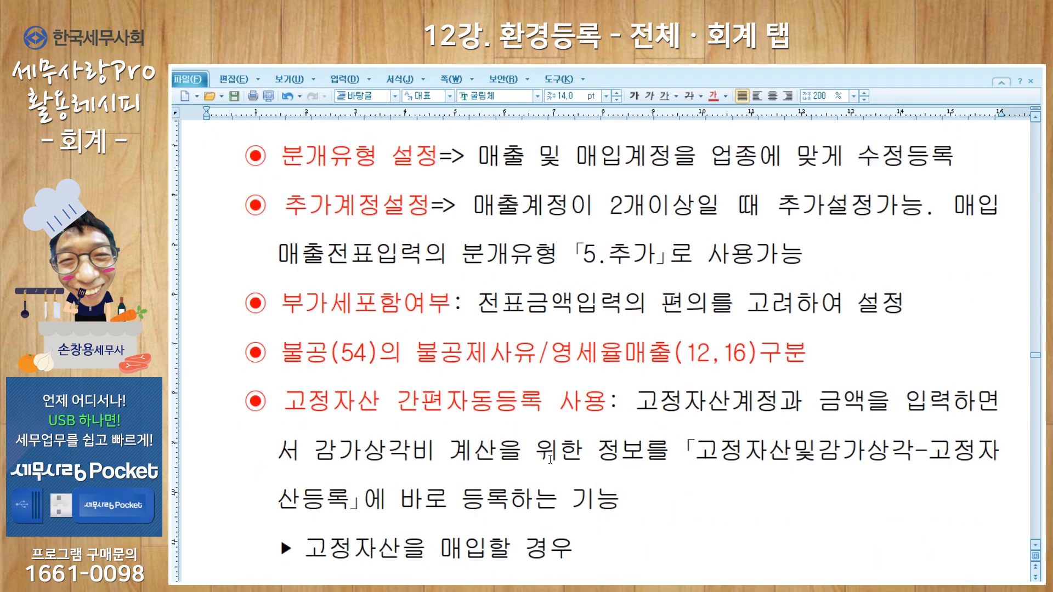
scroll(549, 459, "down", 2)
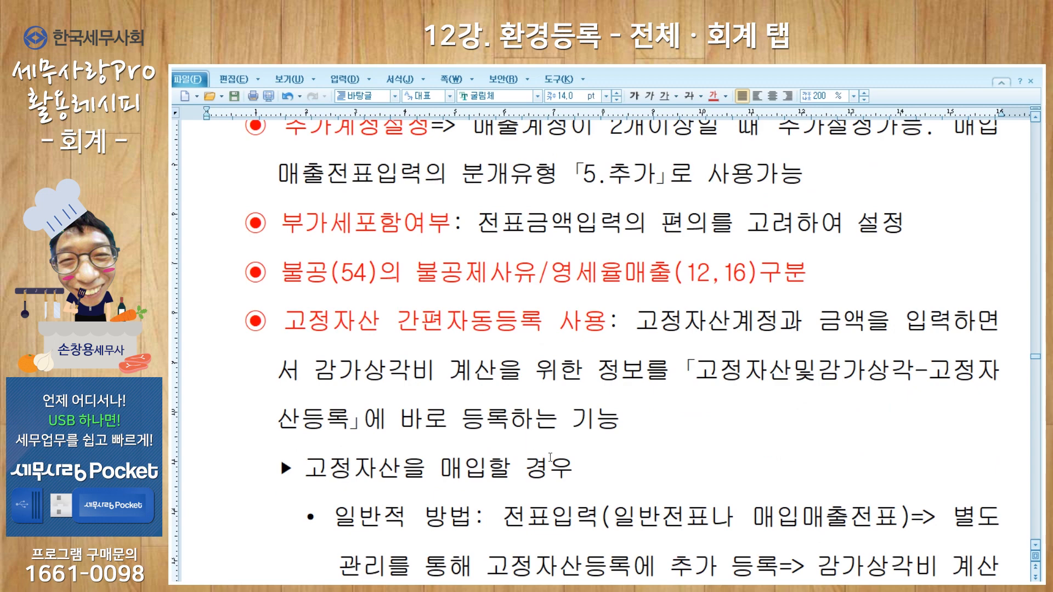
scroll(550, 457, "down", 2)
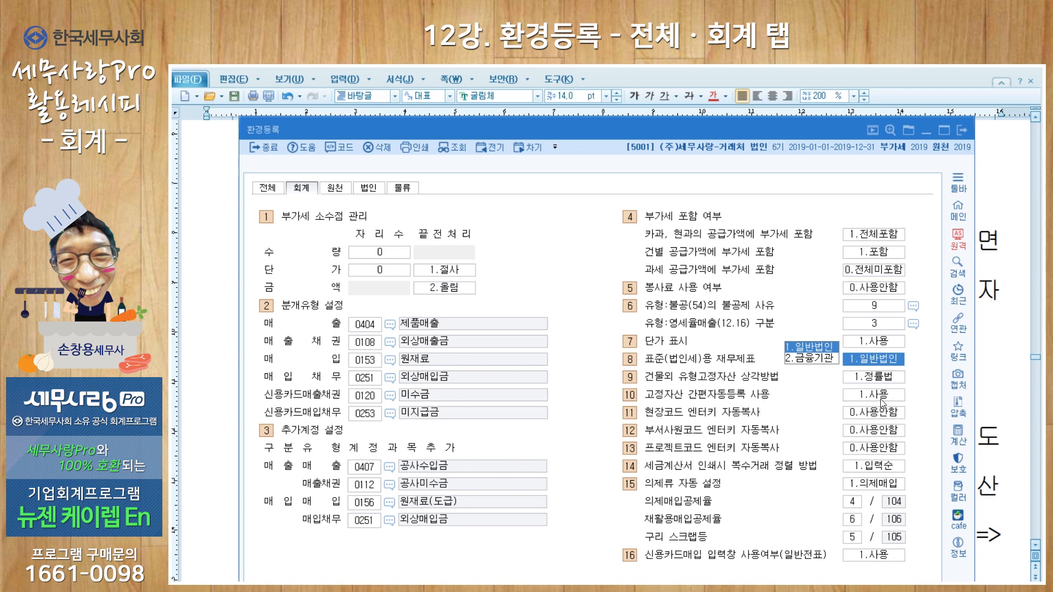
left_click(881, 395)
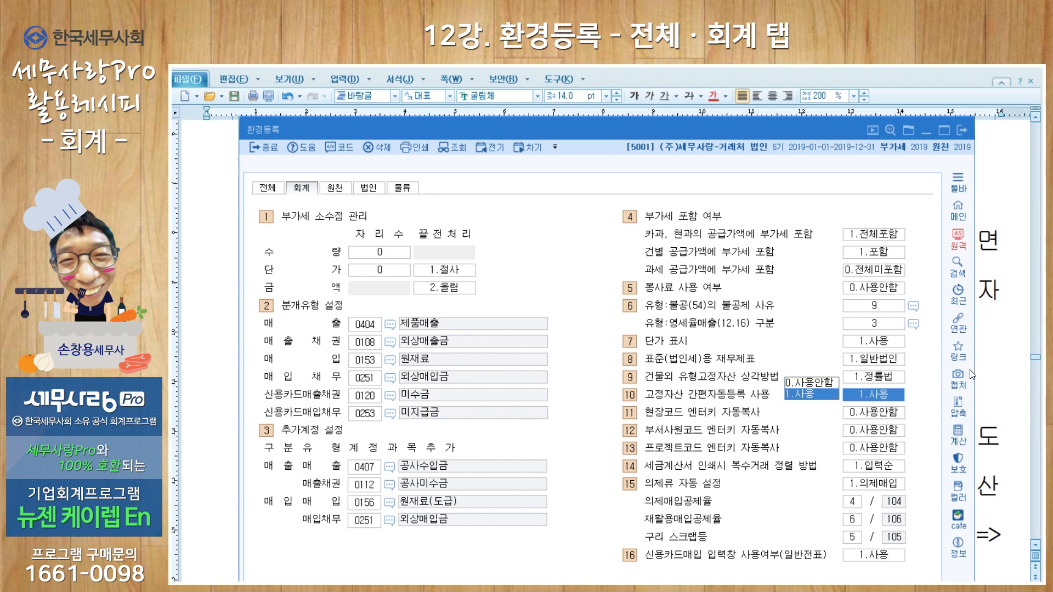
left_click(998, 298)
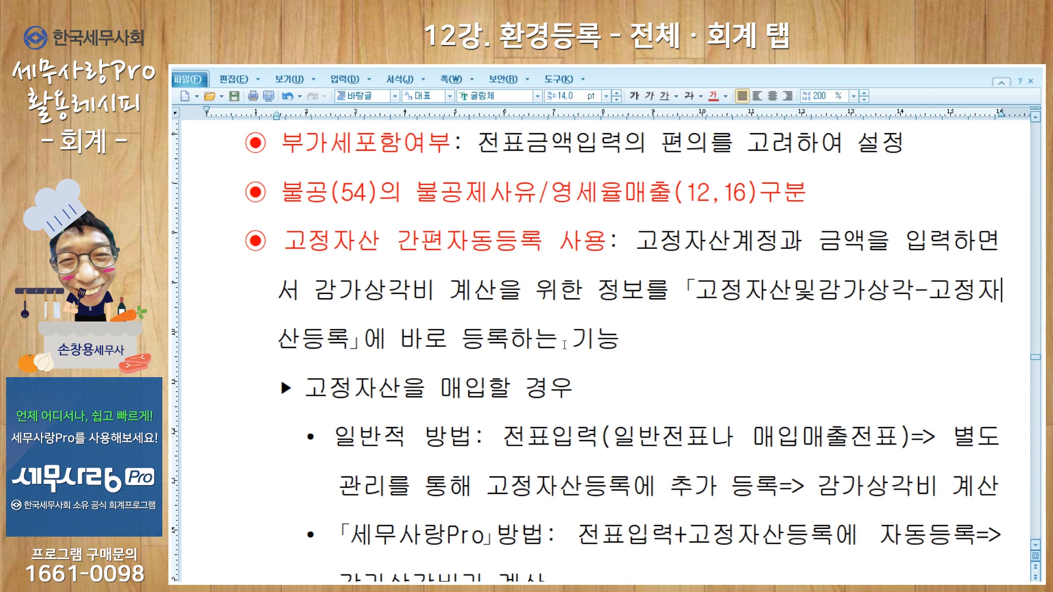
Go through the 일반적 방법 for purchased fixed assets in the notes, marking 전표입력 and the separate 고정자산등록 passage
left_click(494, 383)
scroll(494, 382, "down", 2)
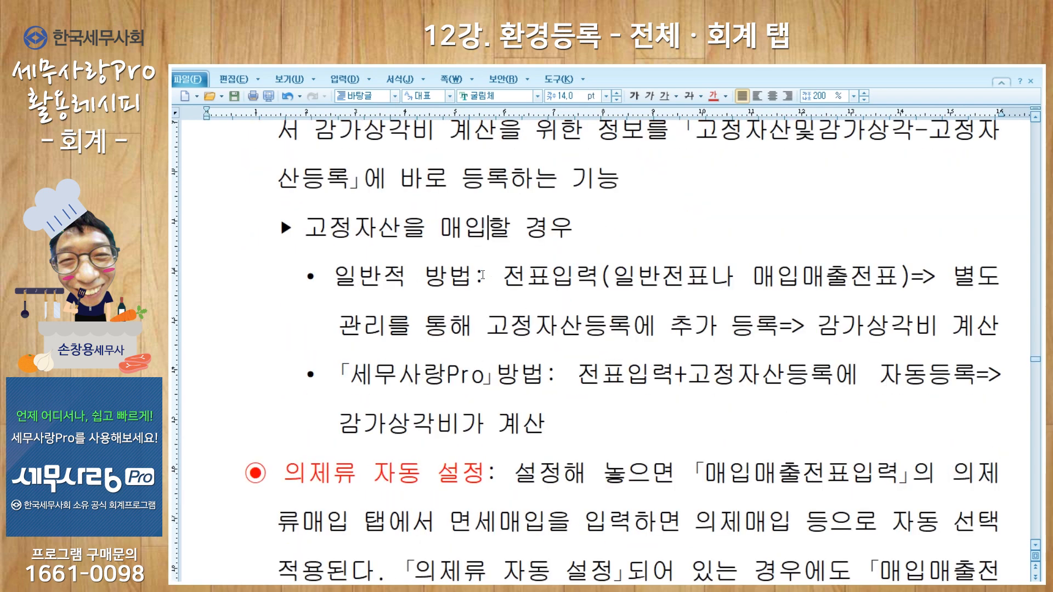
left_click(515, 277)
left_click_drag(516, 277, 783, 276)
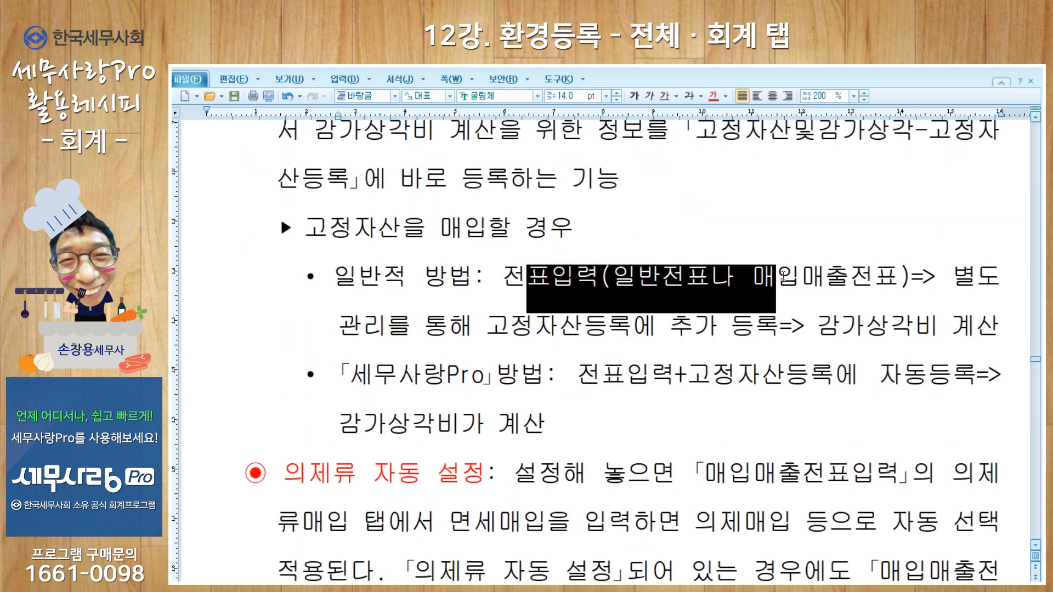
left_click_drag(969, 276, 773, 322)
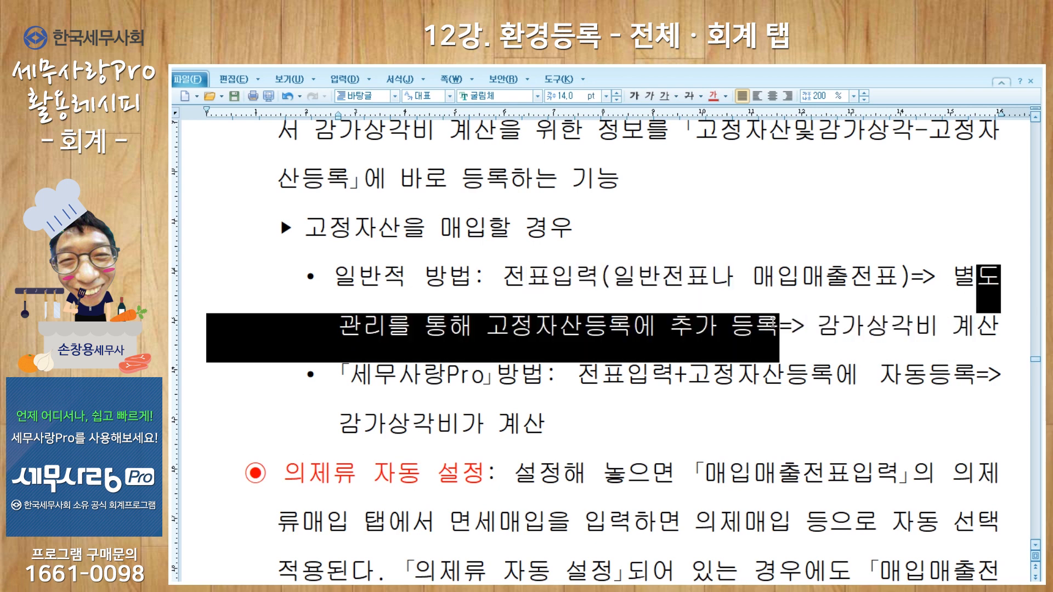
left_click(820, 322)
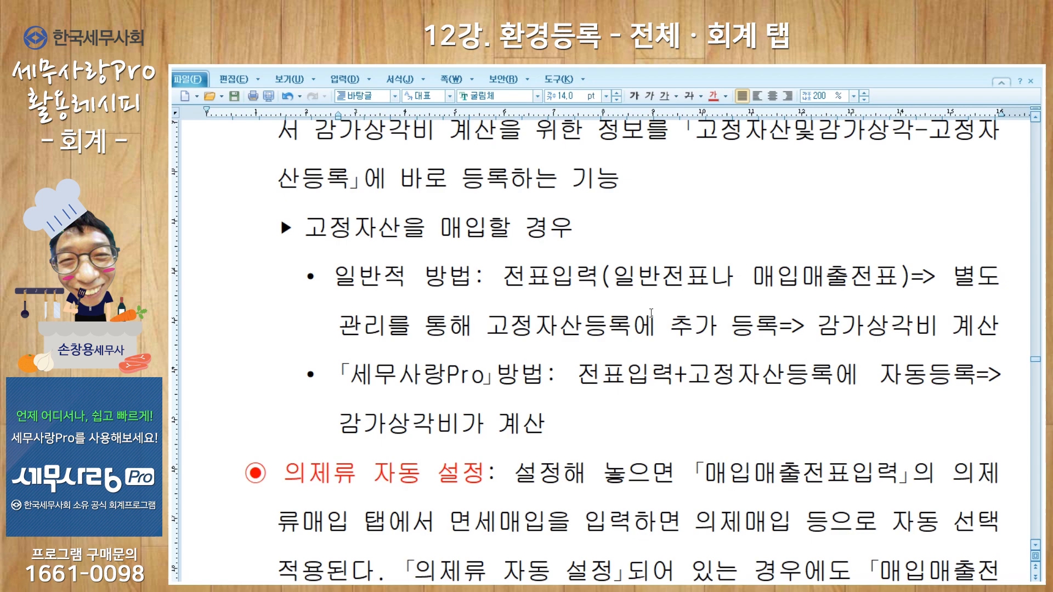
Switch to the 세무사랑 Pro main screen, view the 고정자산등록 form and close it
key("alt+Tab")
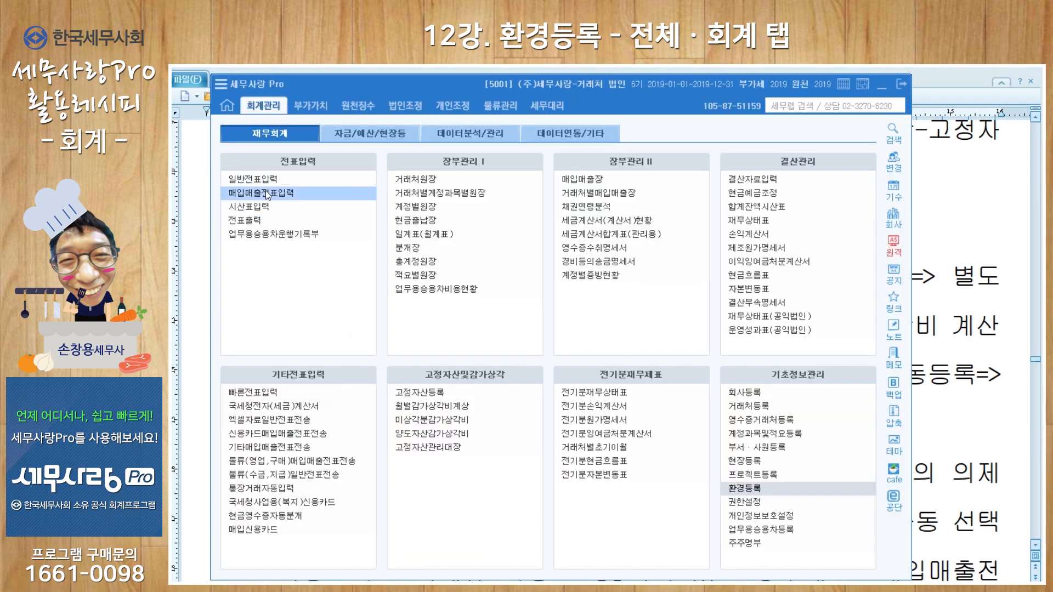
left_click(418, 394)
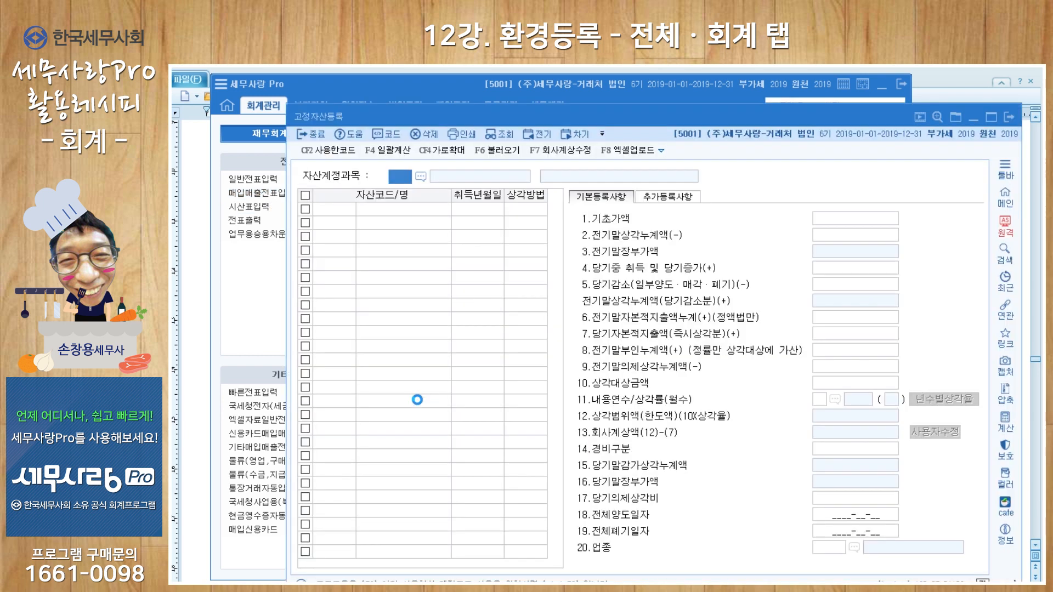
left_click(1008, 118)
Return to the notes document and colour the phrase 전표입력+고정자산등록에 자동등록 red
left_click(952, 72)
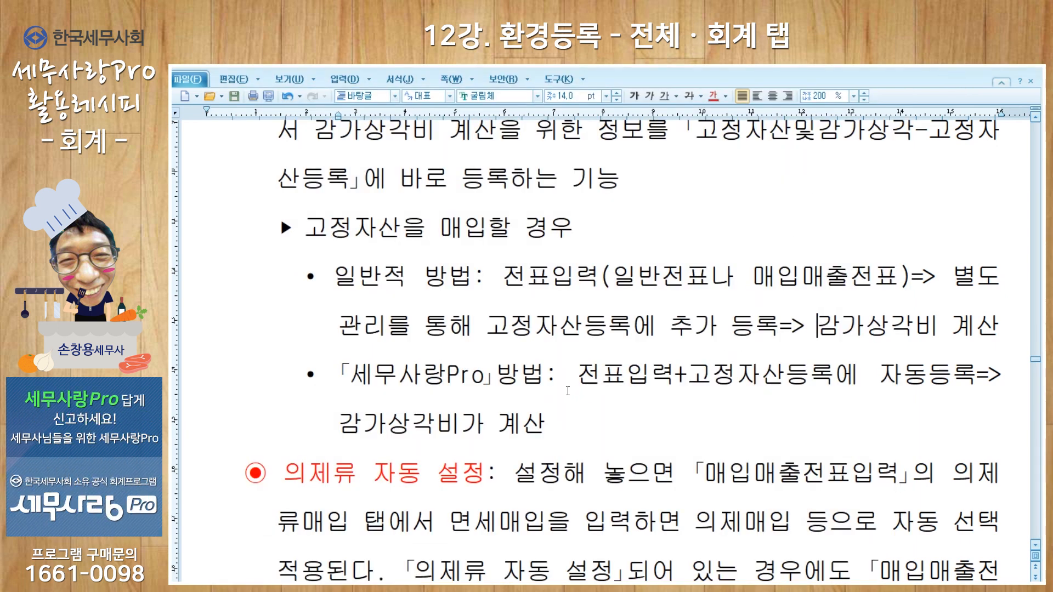
left_click_drag(576, 375, 958, 373)
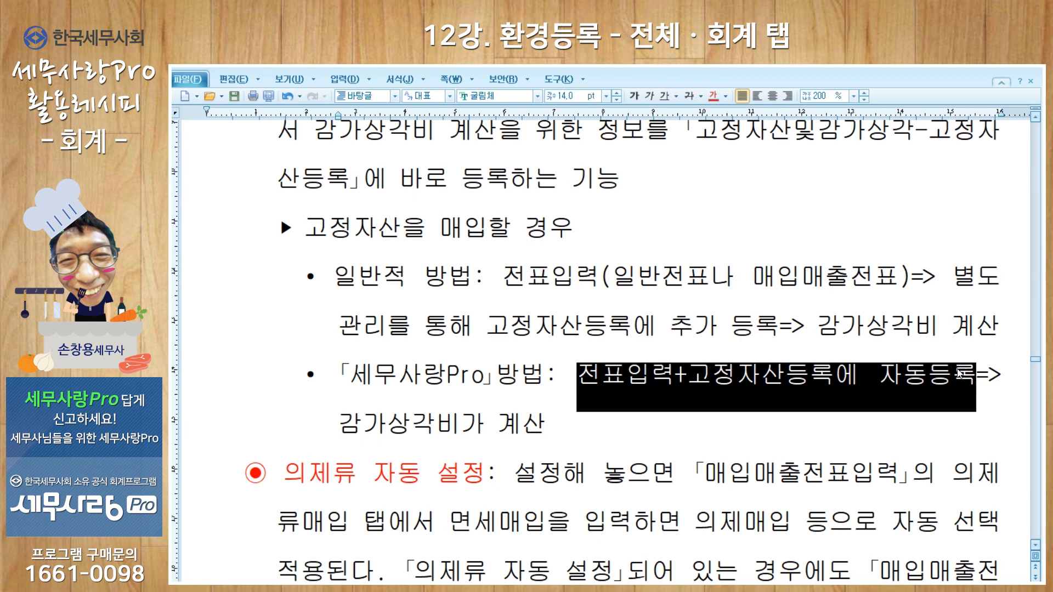
left_click(713, 96)
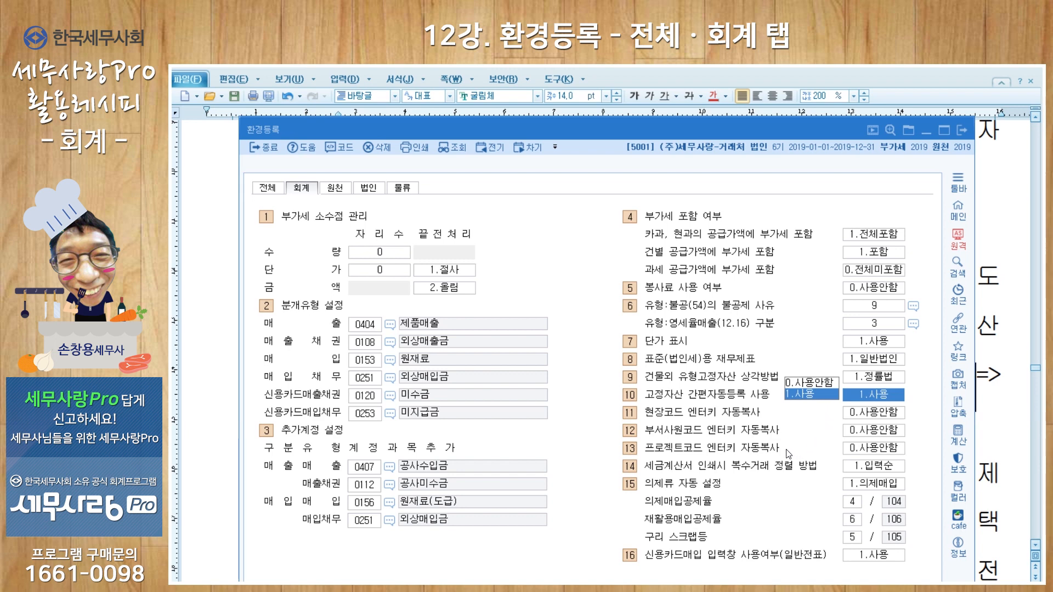
Read the notes on 의제류 자동 설정 and set that option to 1.의제매입 in 환경등록
left_click(868, 485)
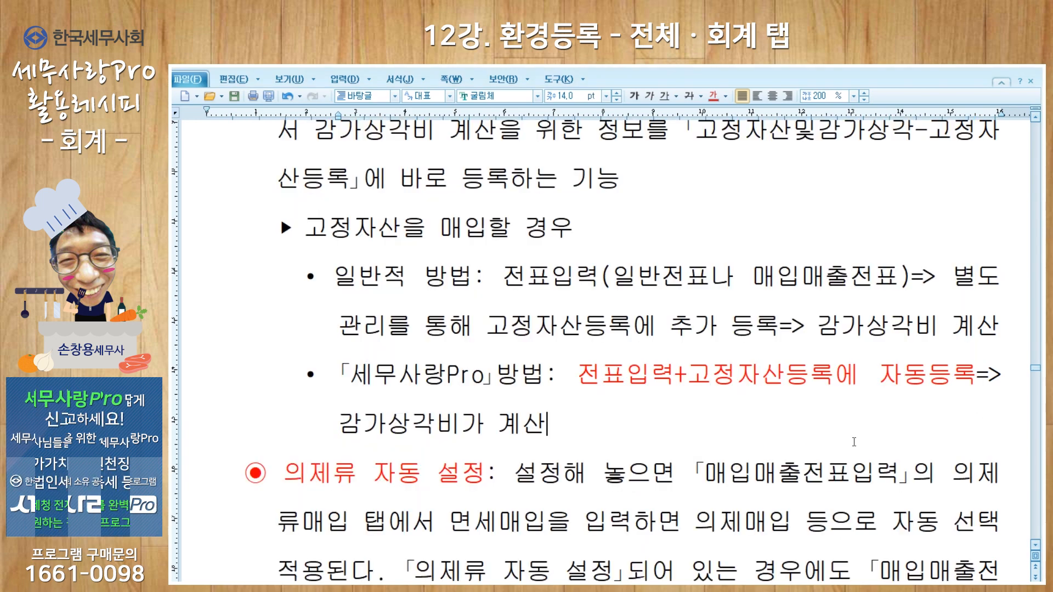
scroll(841, 442, "down", 3)
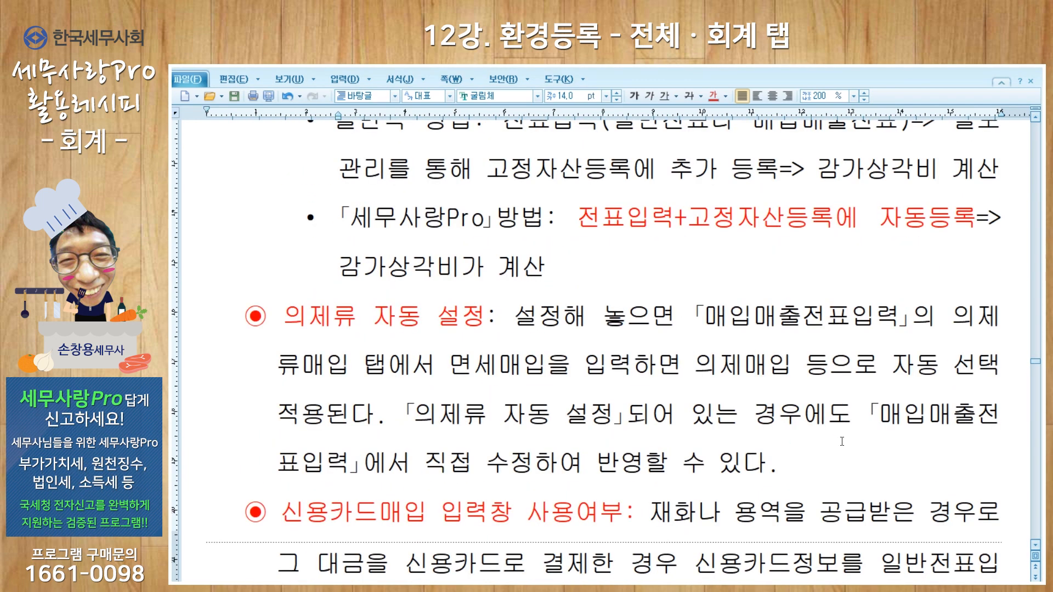
scroll(842, 441, "down", 2)
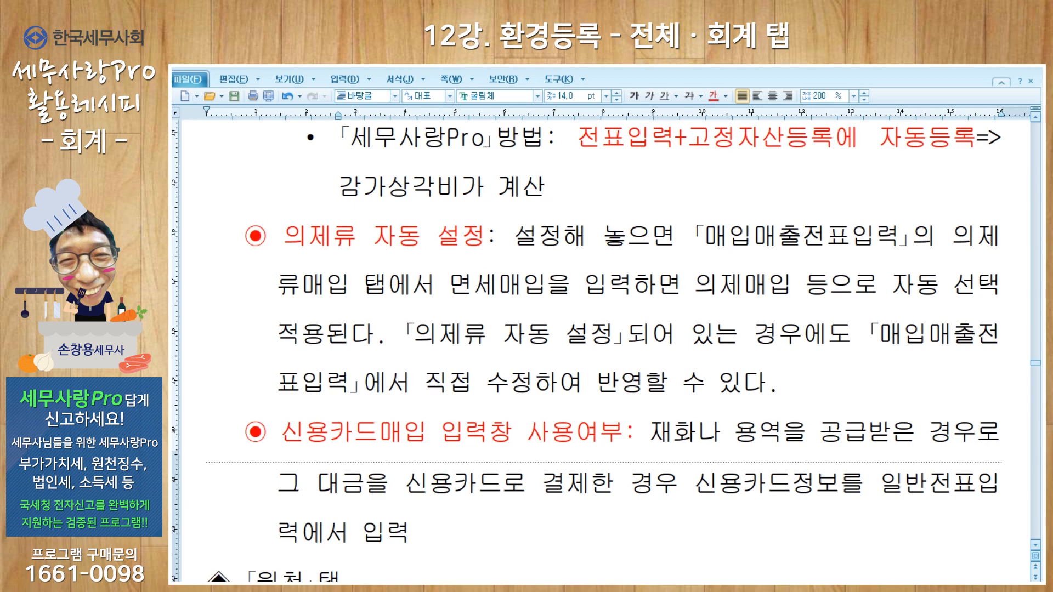
key("alt+Tab")
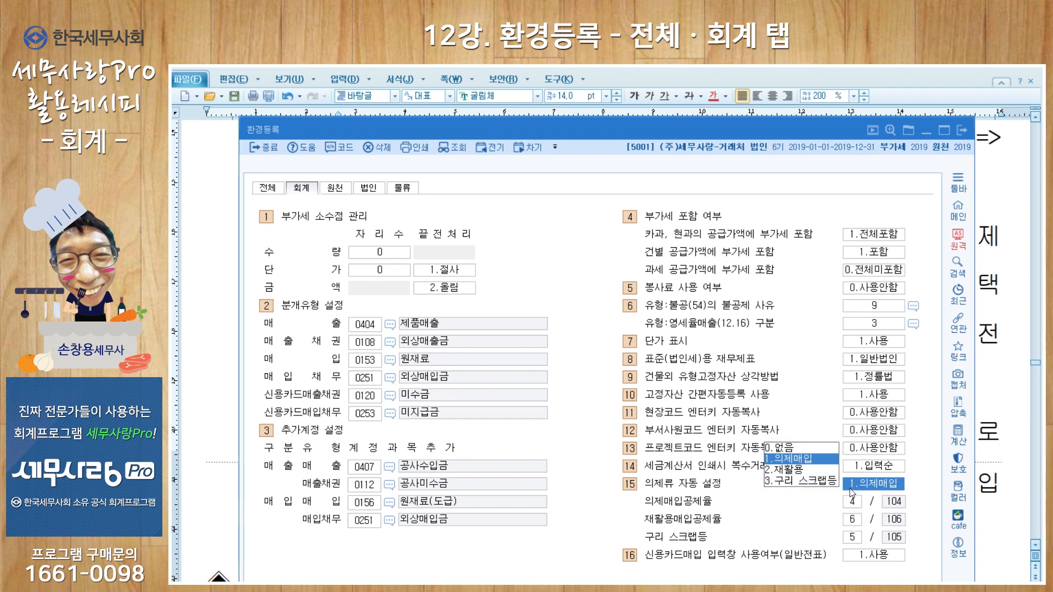
left_click(802, 461)
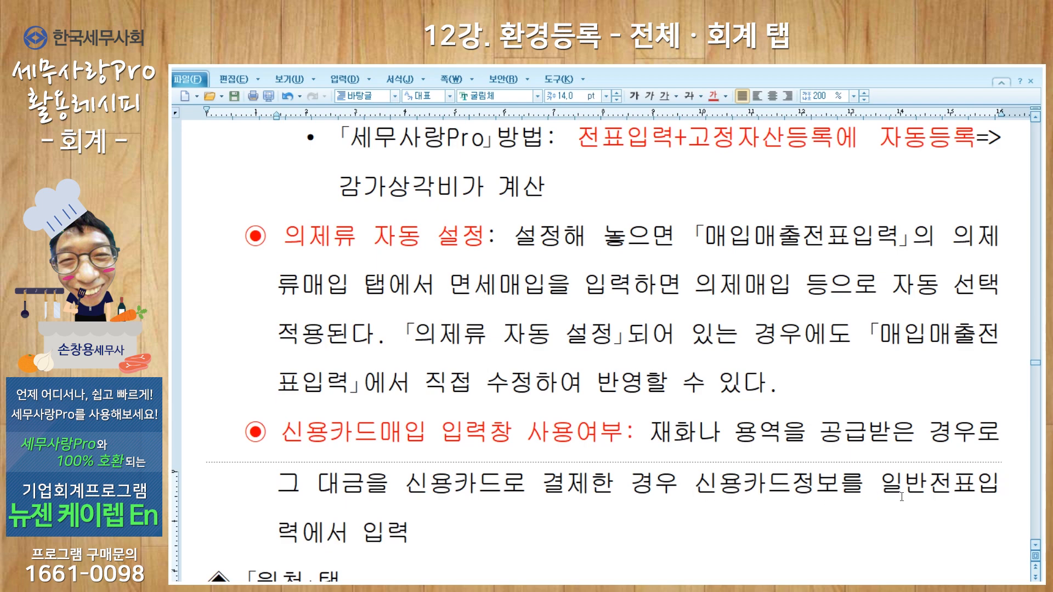
Read the note on 신용카드매입 입력창 사용여부 and check that option's choices in 환경등록
scroll(902, 496, "down", 2)
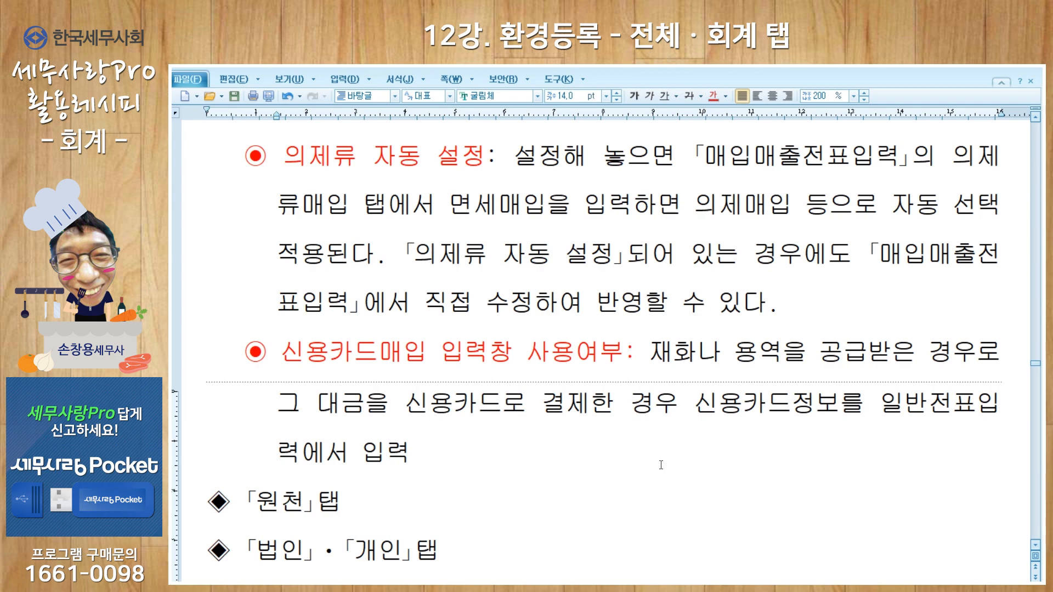
mouse_move(790, 589)
left_click(787, 559)
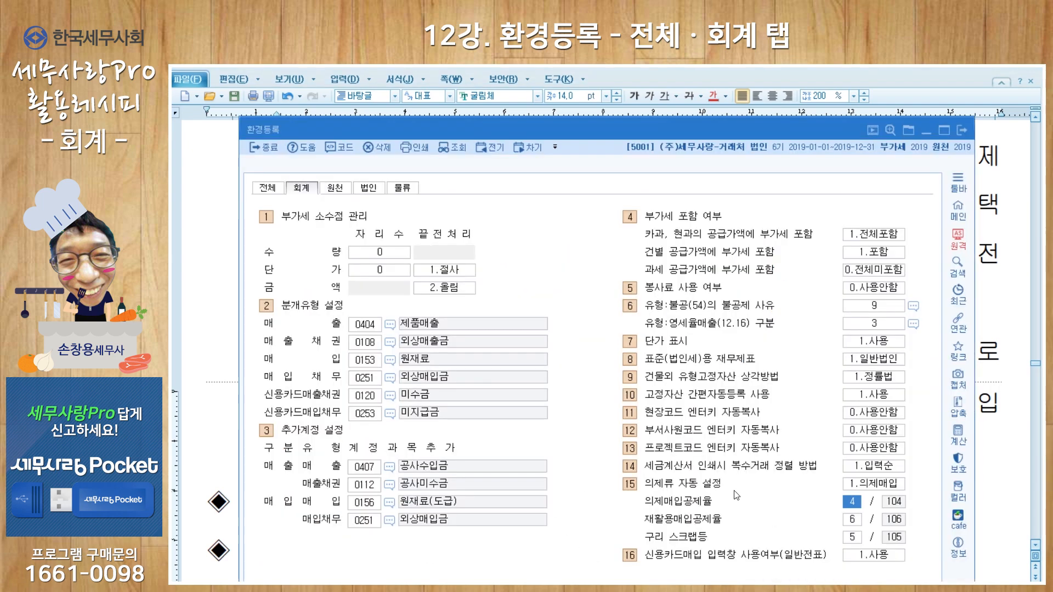
left_click(875, 558)
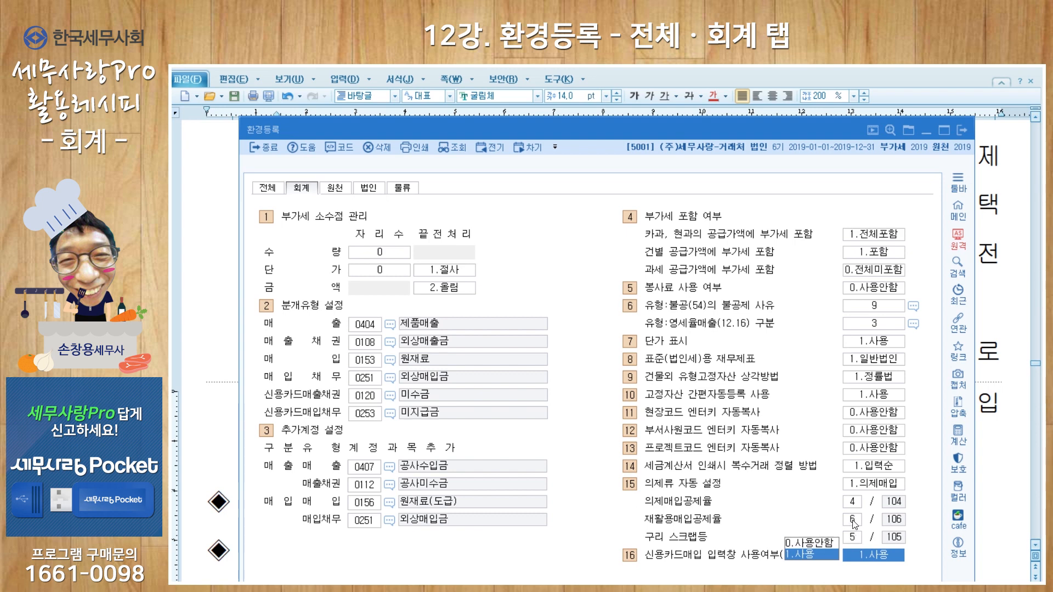
left_click(852, 521)
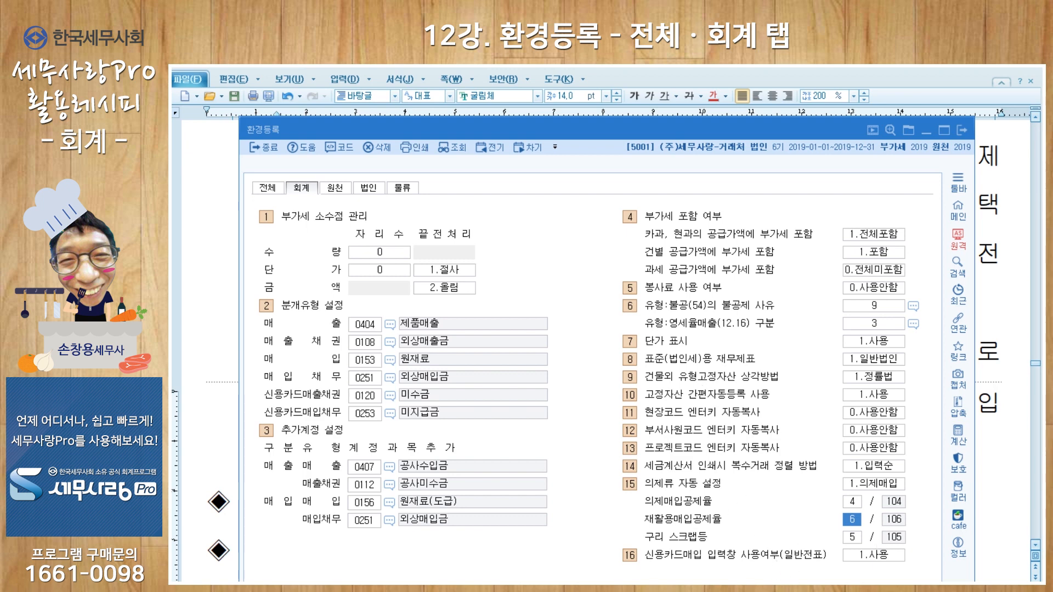
In 일반전표입력, enter a January 31 출금 voucher for 0822 차량유지비, 거래처 강남구청, 적요 유류대, amount 100,000
mouse_move(755, 589)
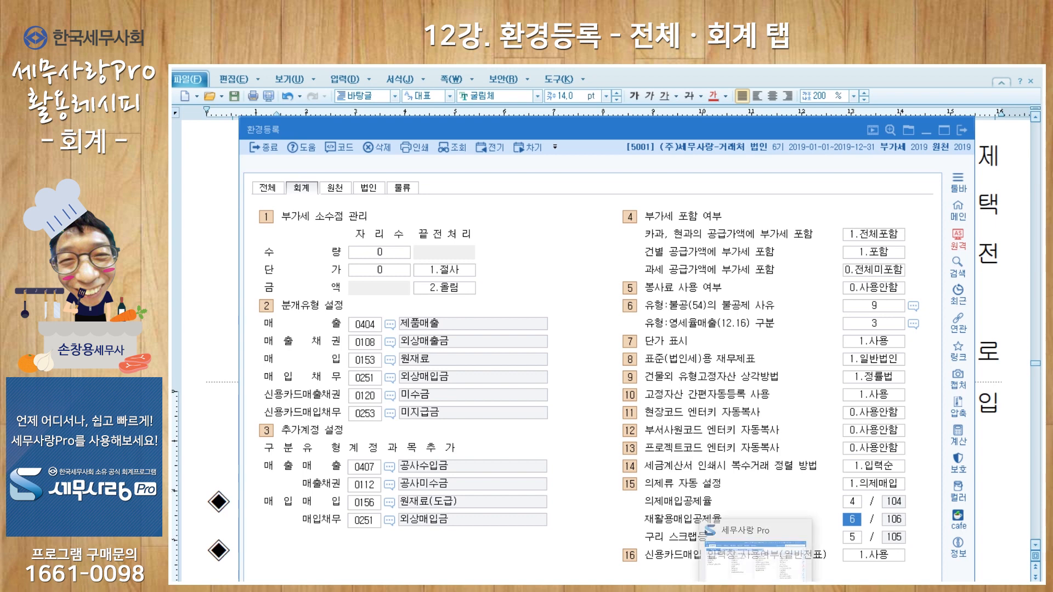
left_click(755, 557)
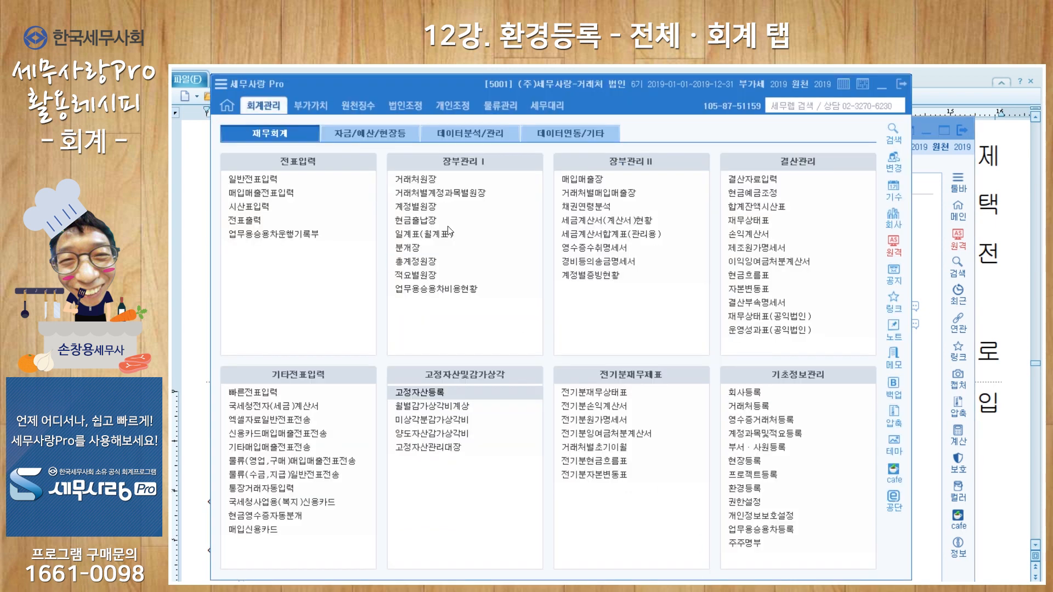
left_click(268, 181)
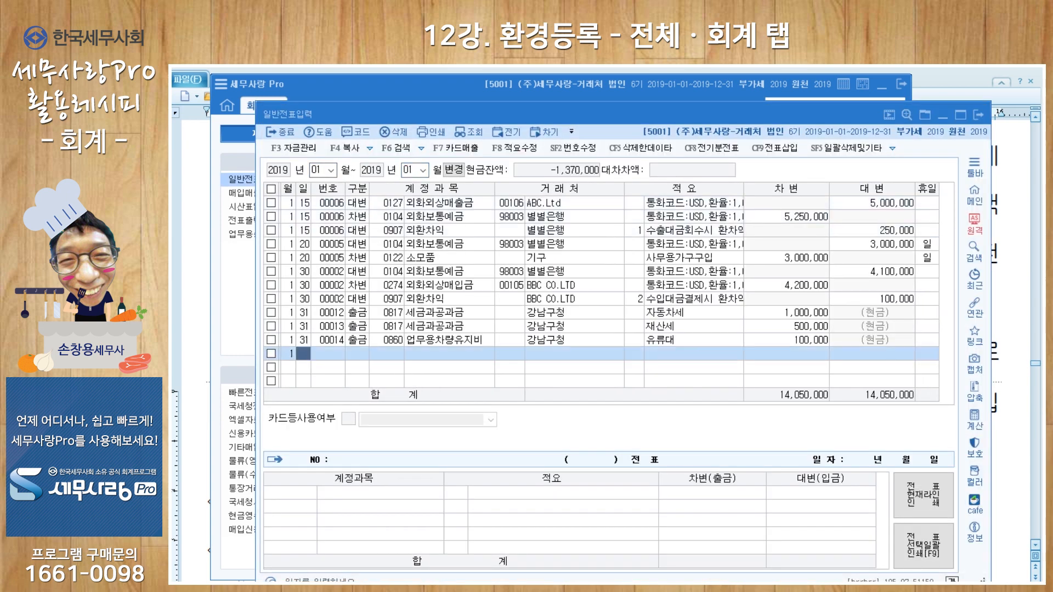
type("31")
key("Return")
type("1")
key("Return")
type("0822")
key("Return")
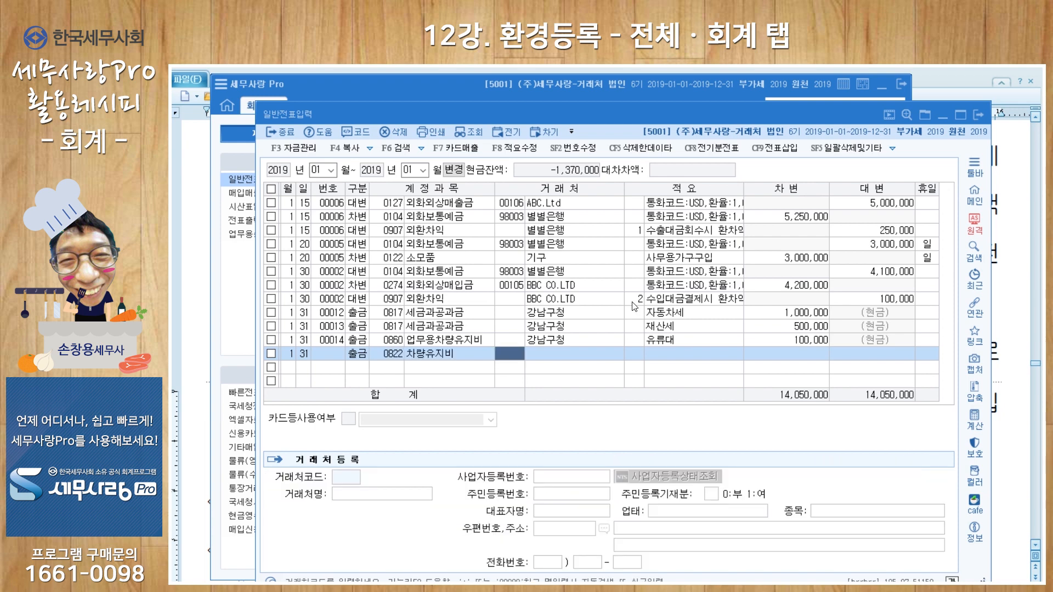
key("Return")
key("Return")
type("1000000")
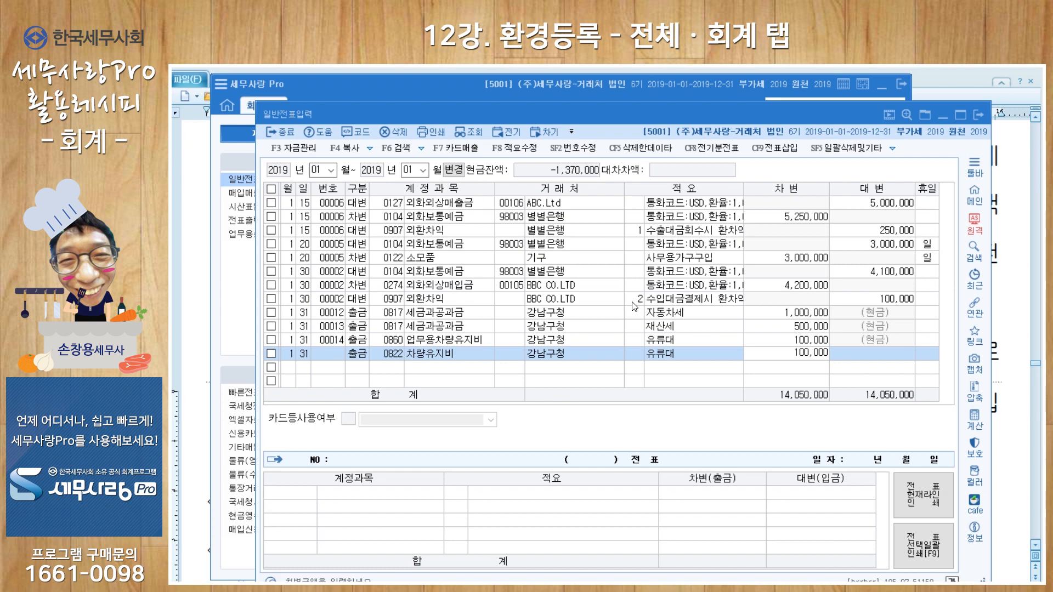
key("Return")
Assign business vehicle code 0001 to the 차량유지비 voucher with 비용구분 1.유류비
left_click(606, 310)
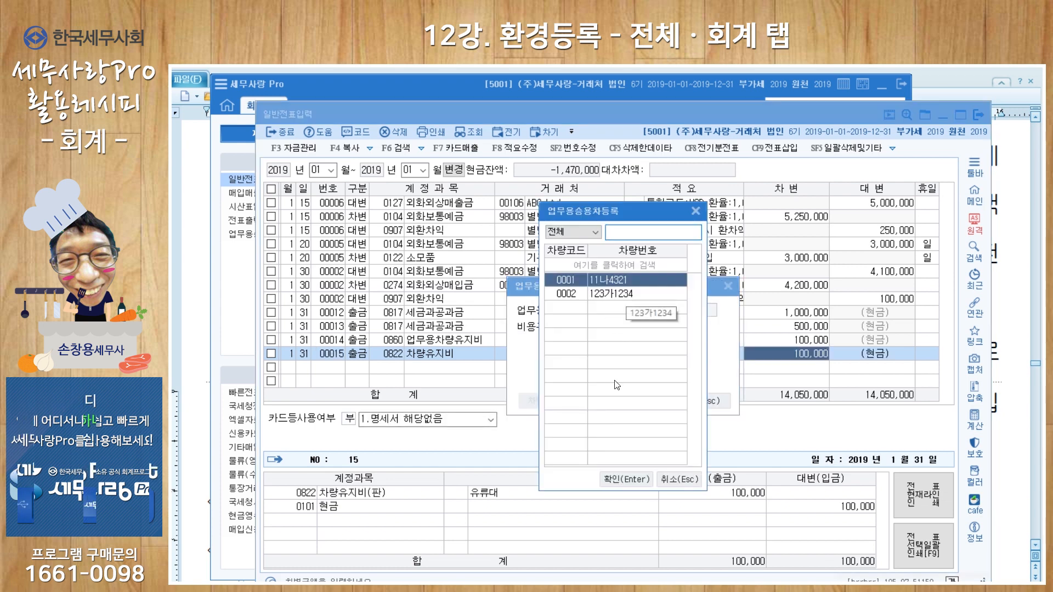
left_click(625, 479)
left_click(679, 327)
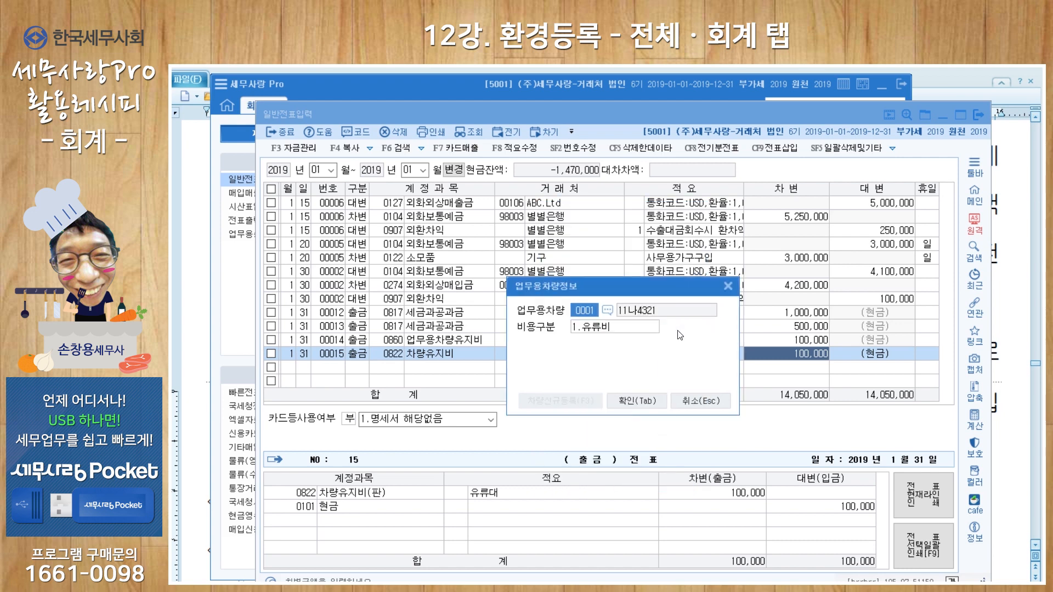
left_click(649, 401)
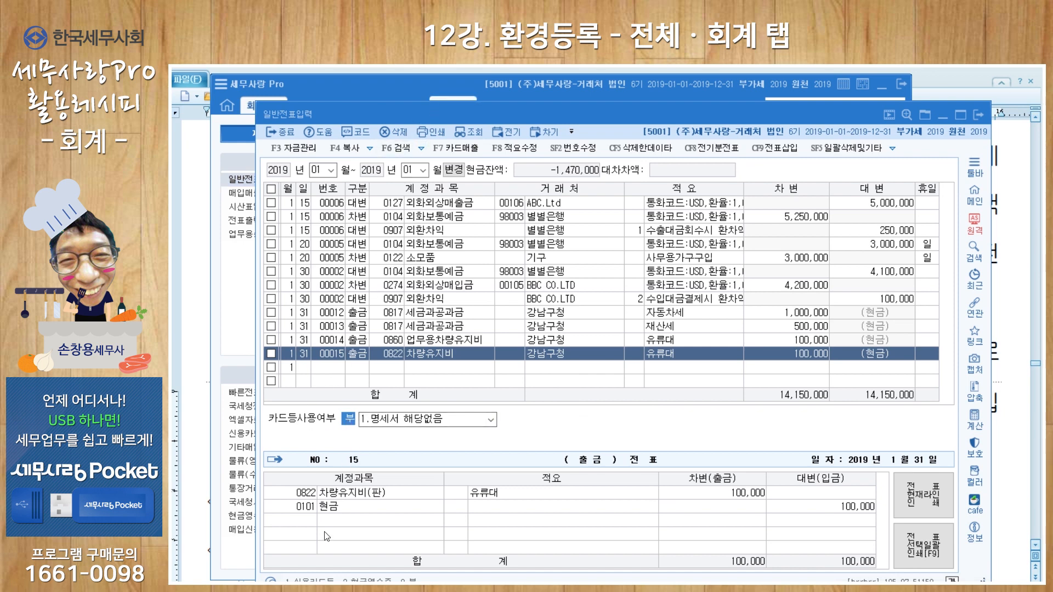
Set the voucher's 카드등사용여부 to card, with 하나카드 as the 신용카드 거래처 and 카드종류 3 사업용카드
key("1")
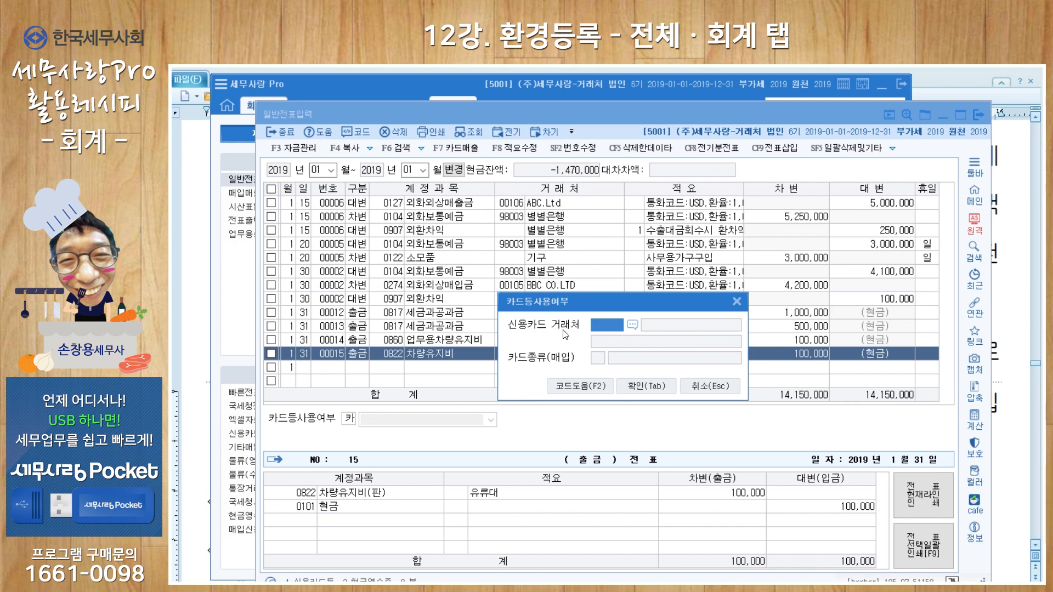
left_click(634, 325)
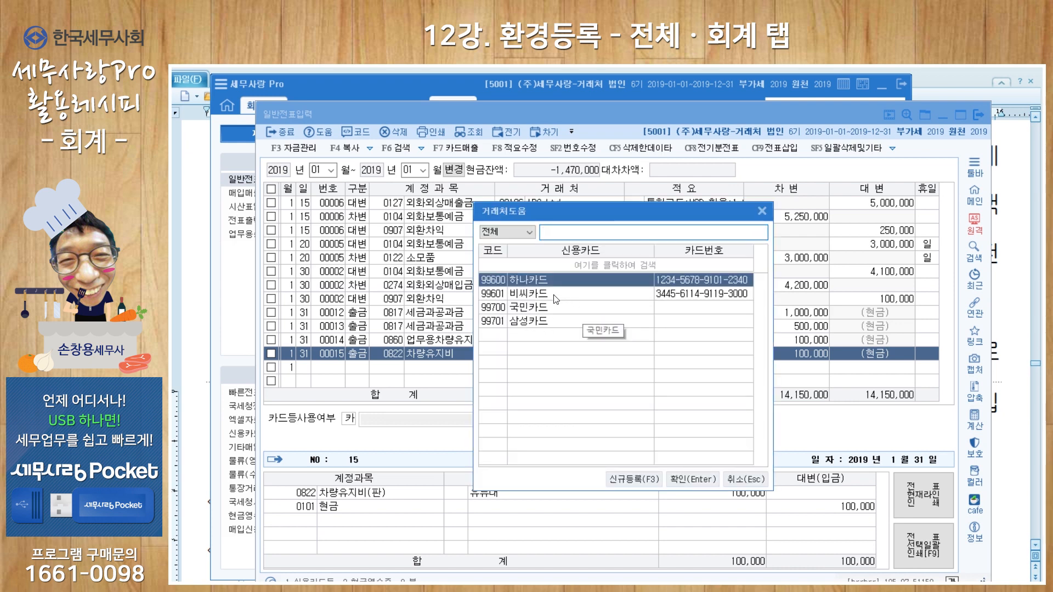
left_click(692, 475)
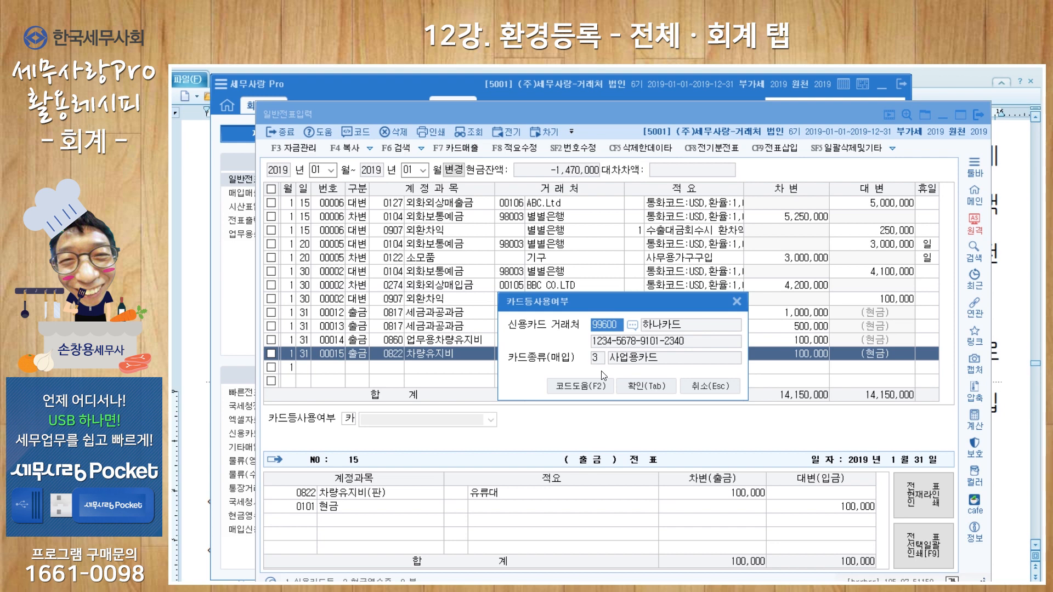
left_click(632, 389)
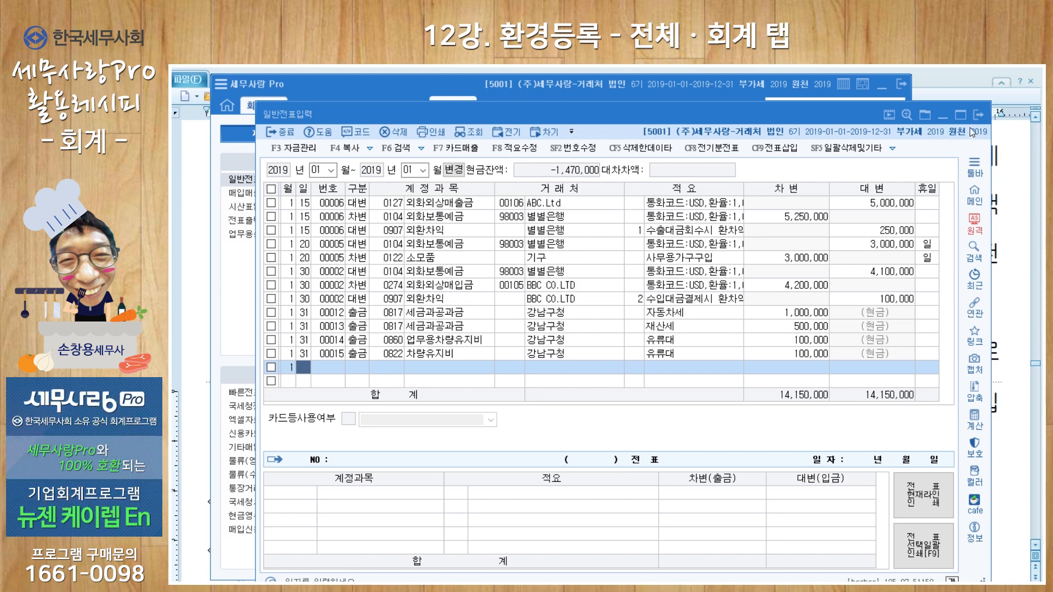
Close 일반전표입력 and start a January 15 voucher of type 53 면세 in 매입매출전표입력
left_click(977, 114)
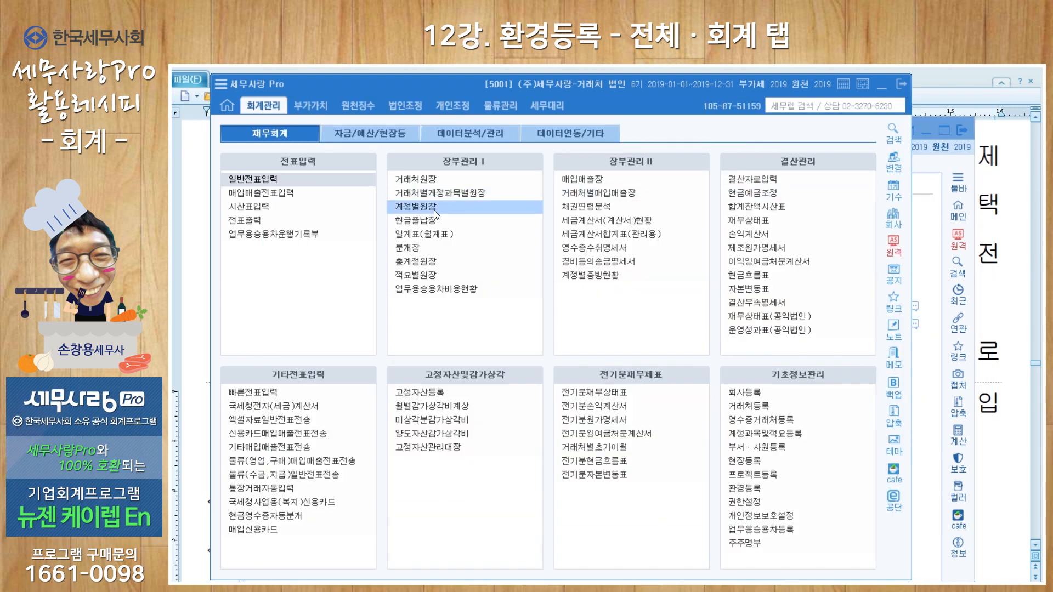
left_click(305, 202)
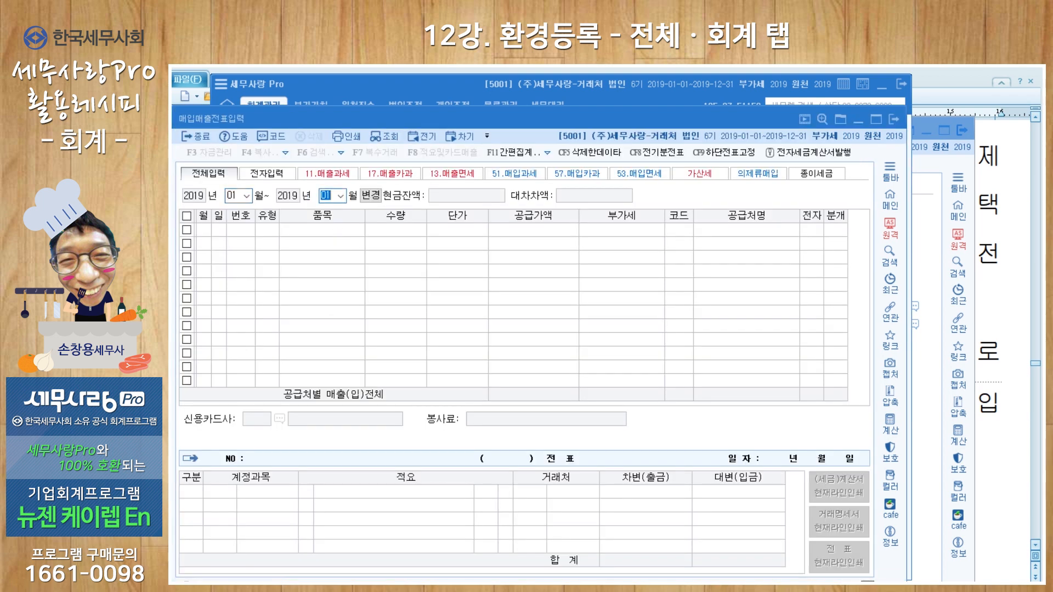
key("Return")
type("15")
key("Return")
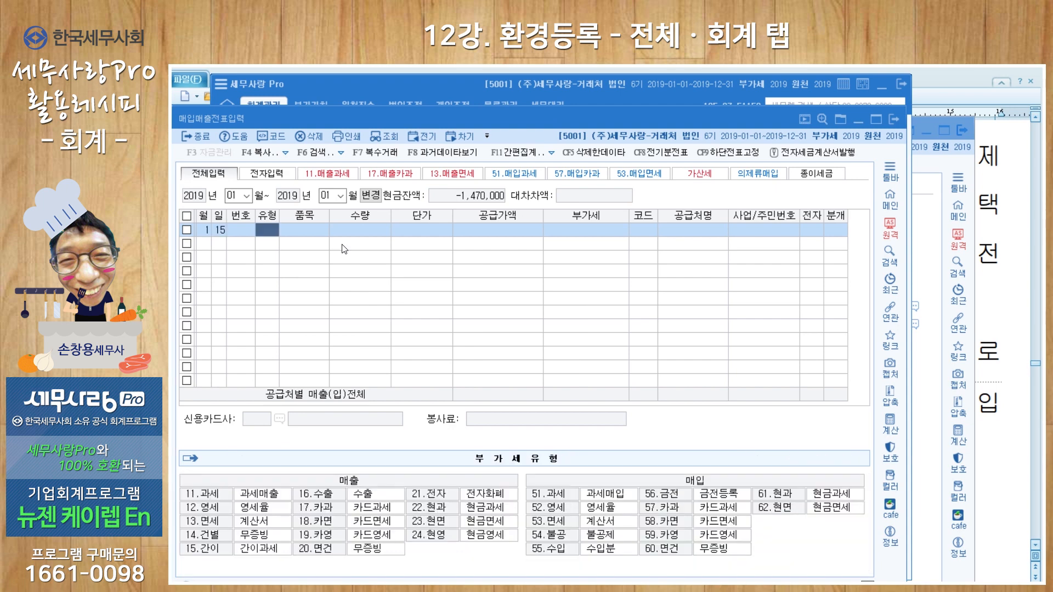
type("53")
key("Return")
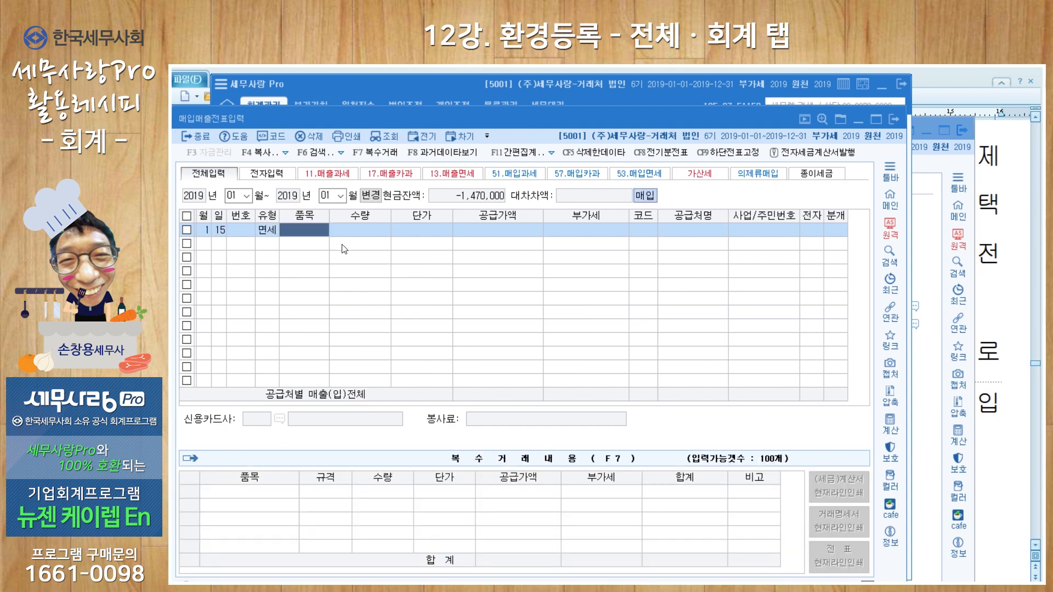
Enter 참치 as the 품목 with 공급가액 5,000,000 and accept the 1:의제매입 calculation at 공제세율 4/104
type("참치")
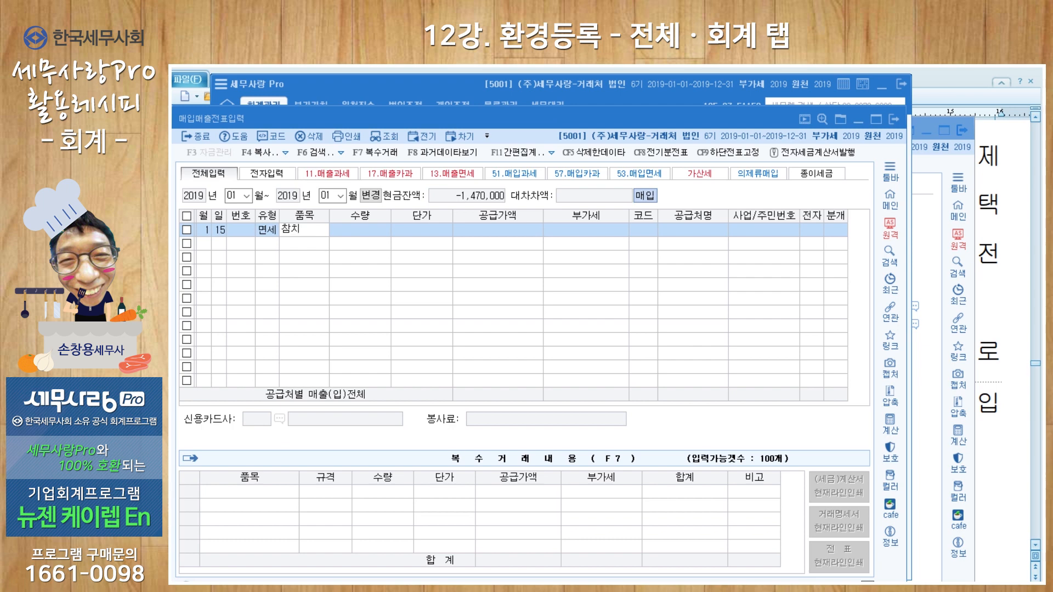
key("Return")
key("Return")
key("Return")
type("5,000,000")
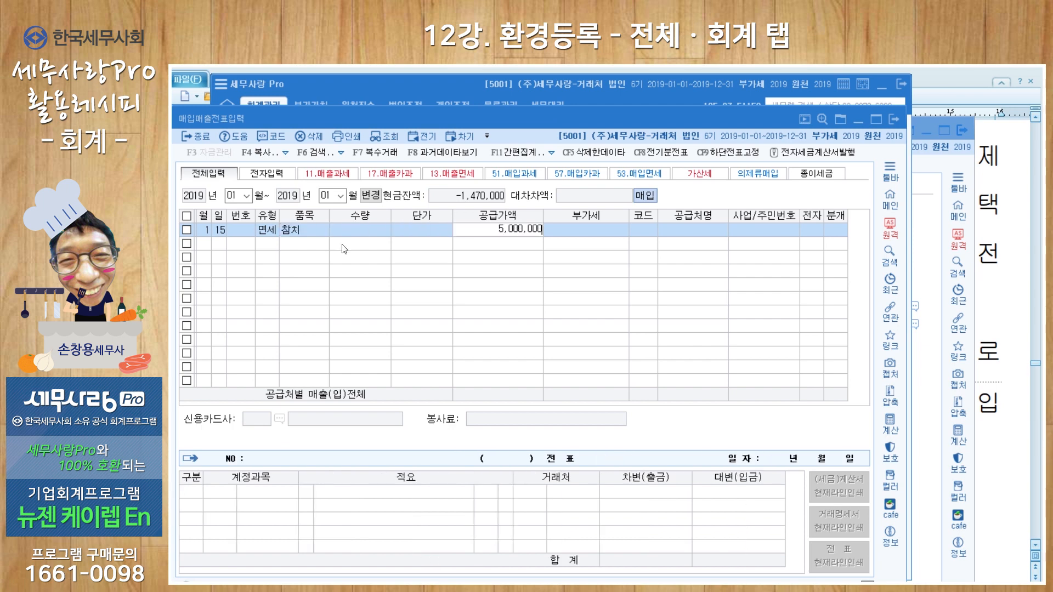
key("Return")
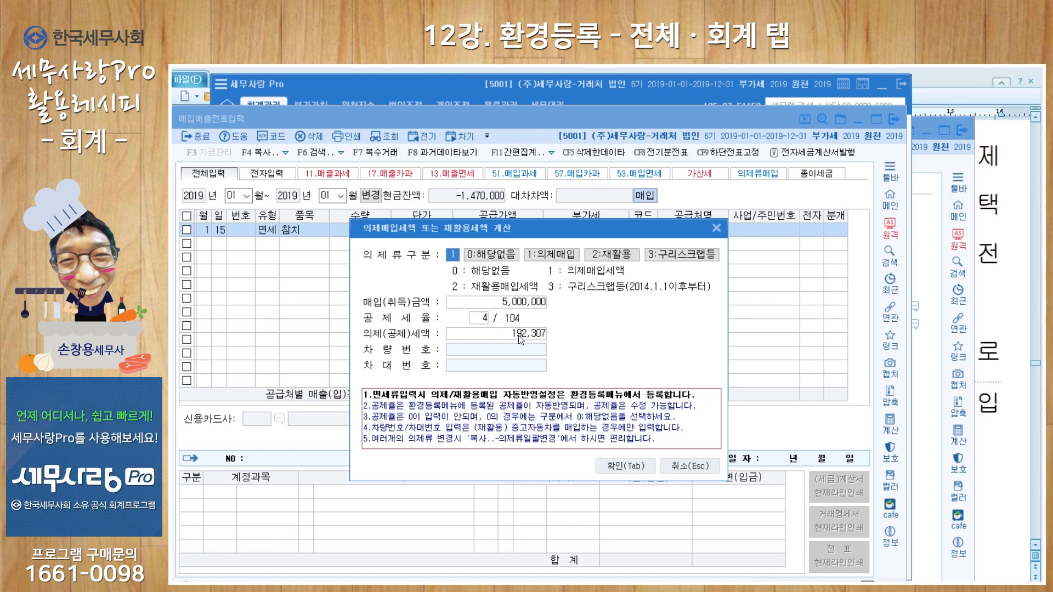
left_click(620, 467)
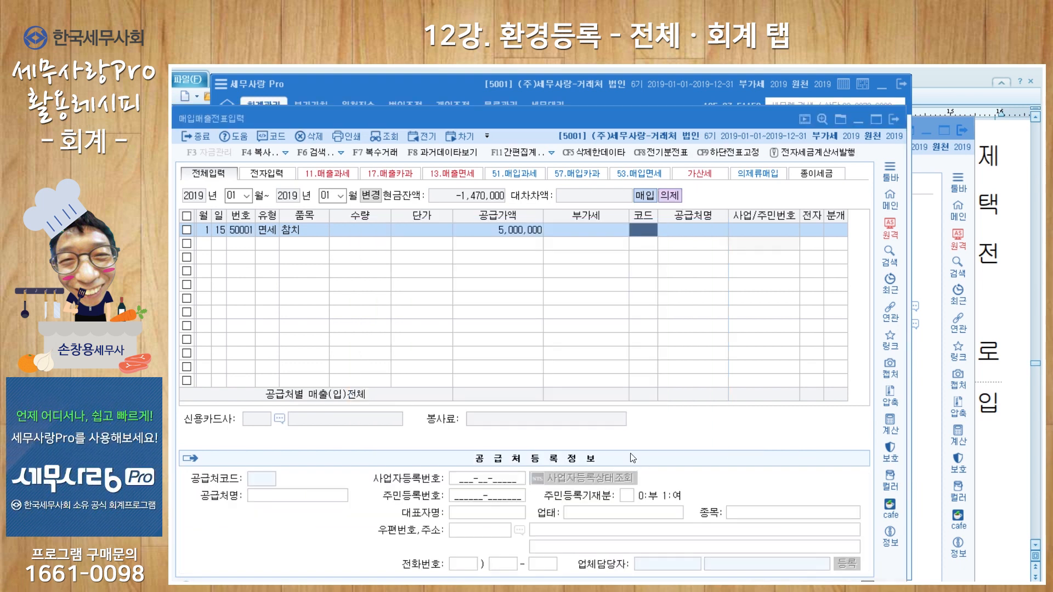
Assign supplier code 00101 주)미란실업 to the 참치 voucher and set its 분개 to 2 외상
type("10")
key("Return")
key("Return")
key("Return")
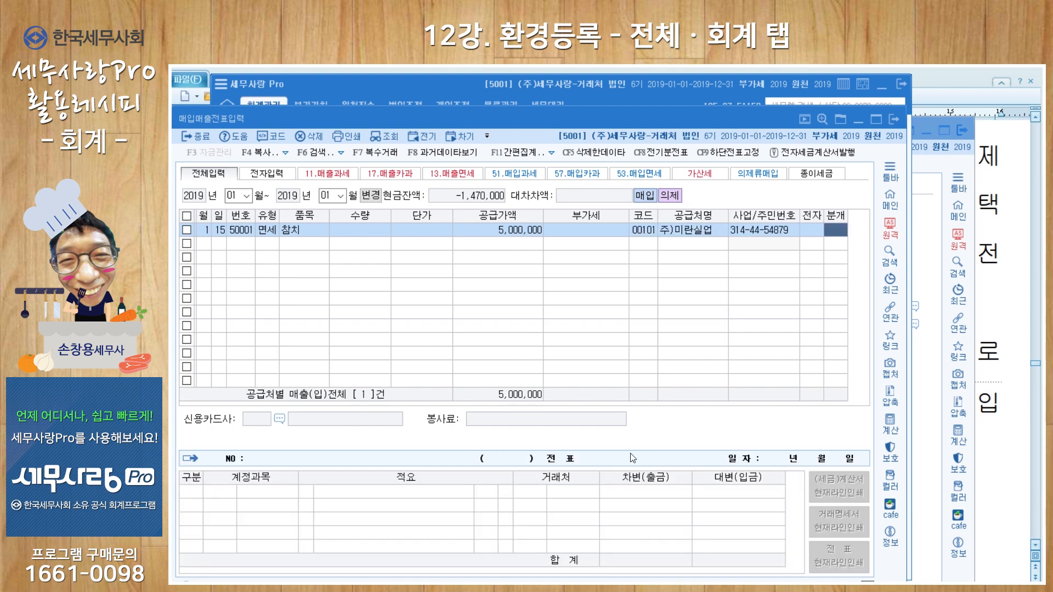
type("2")
key("Return")
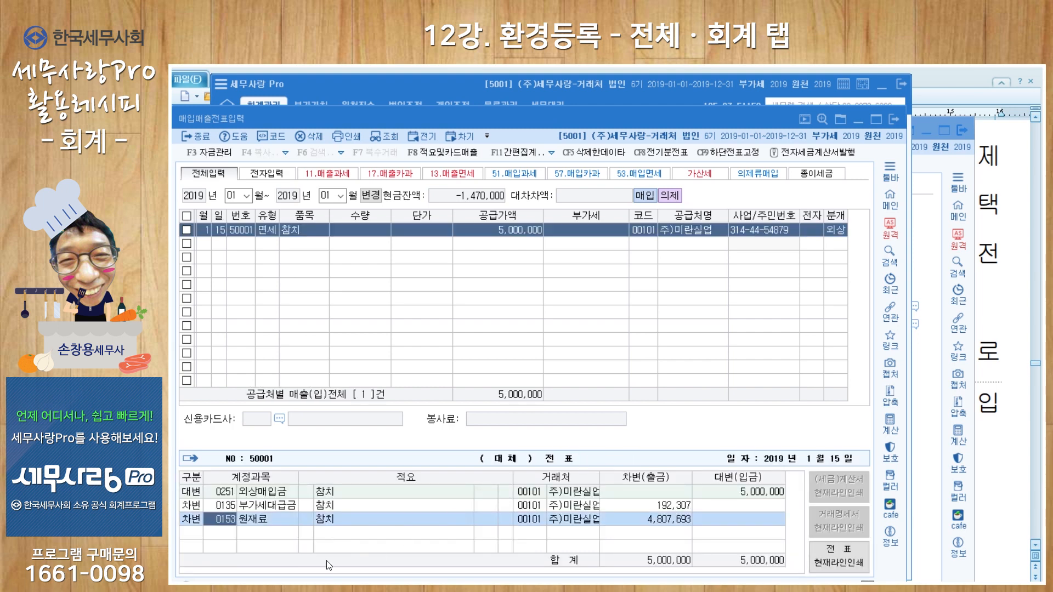
Check the 부가세대급금 line of the 참치 journal entry, and close 매입매출전표입력 and the other window open behind it
left_click(270, 506)
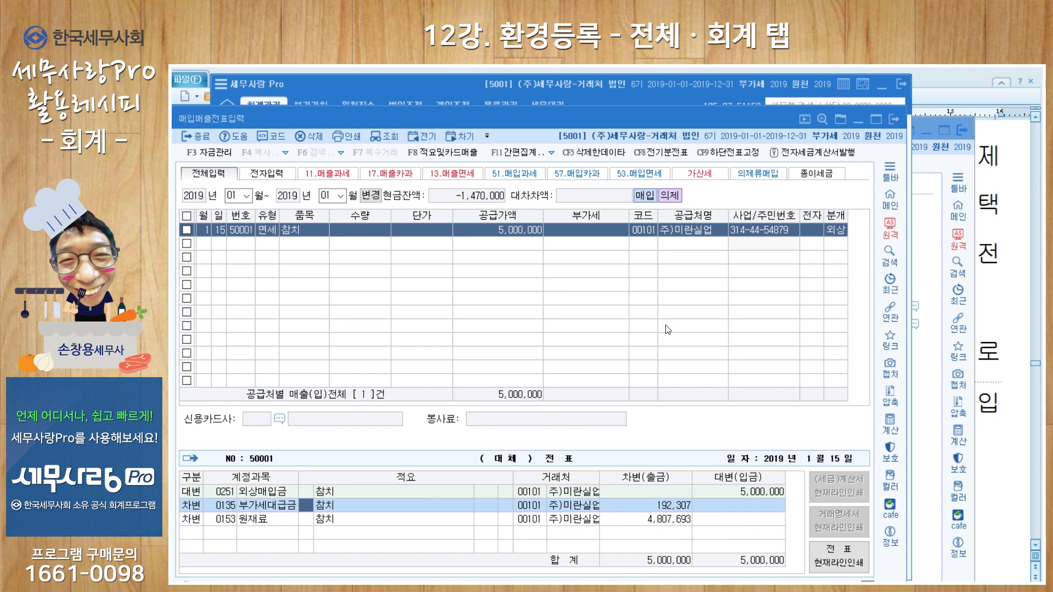
left_click(892, 120)
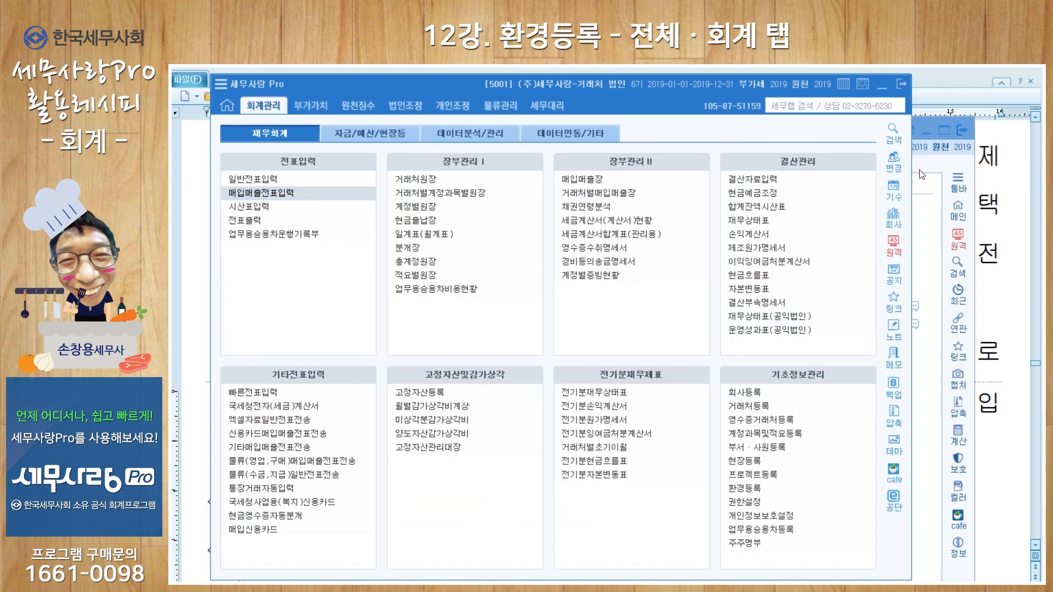
left_click(962, 132)
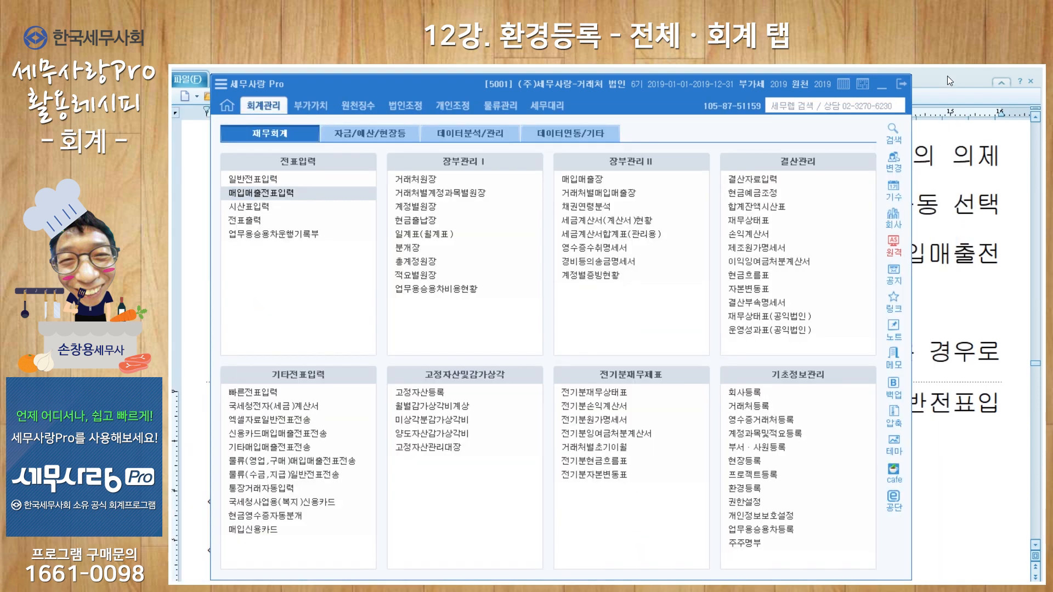